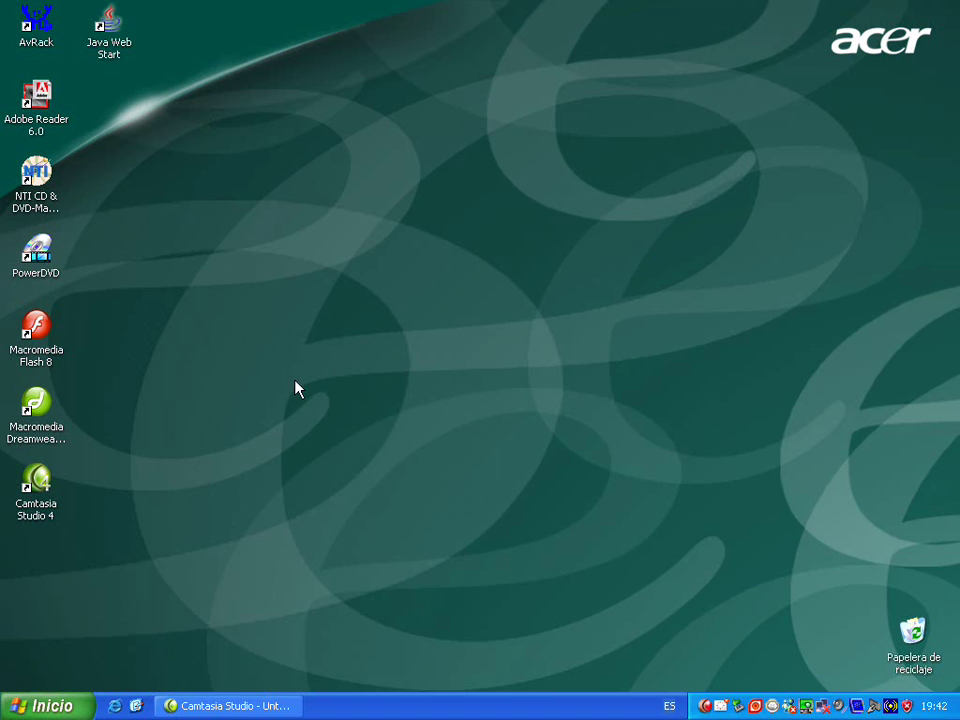
Step: Launch Adobe Photoshop CS3 from the Windows XP Start menu's full program list
drag(399, 227, 440, 380)
click(36, 708)
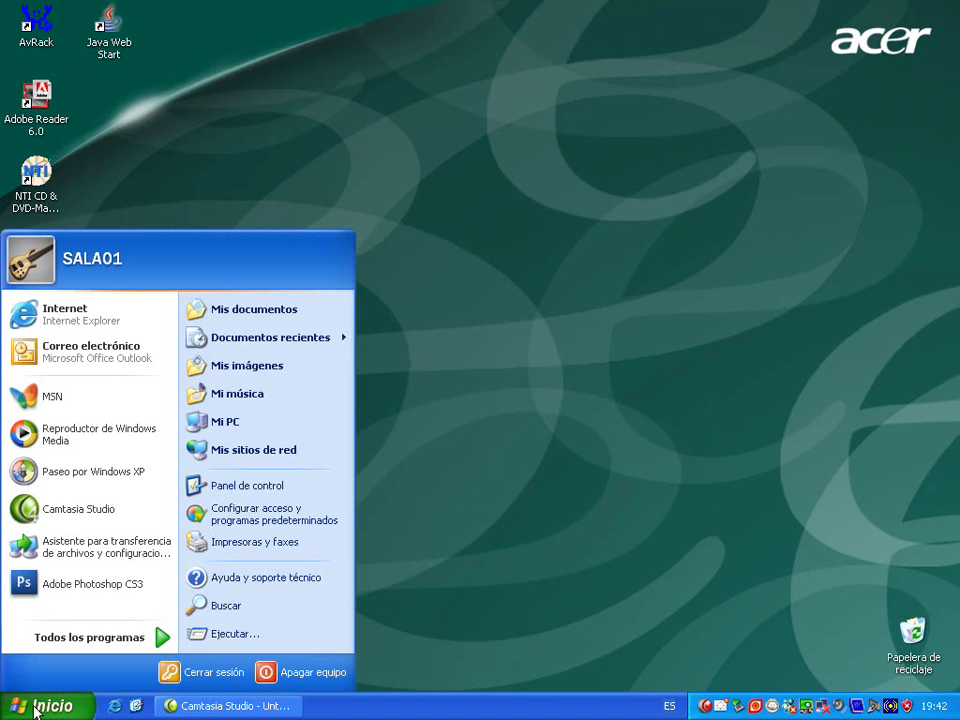
click(126, 648)
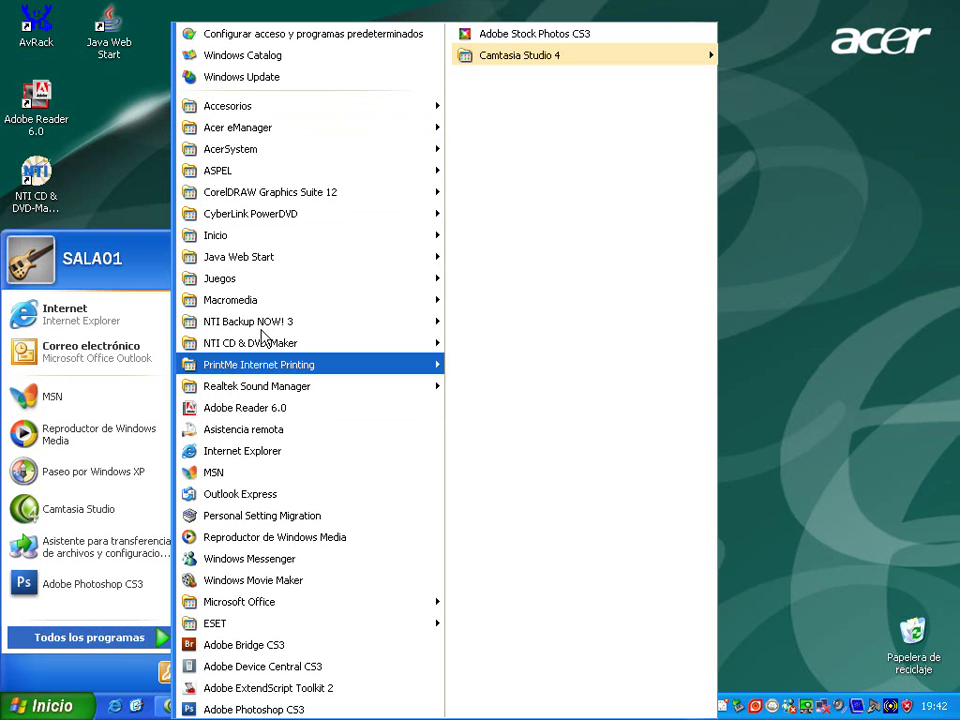
click(294, 710)
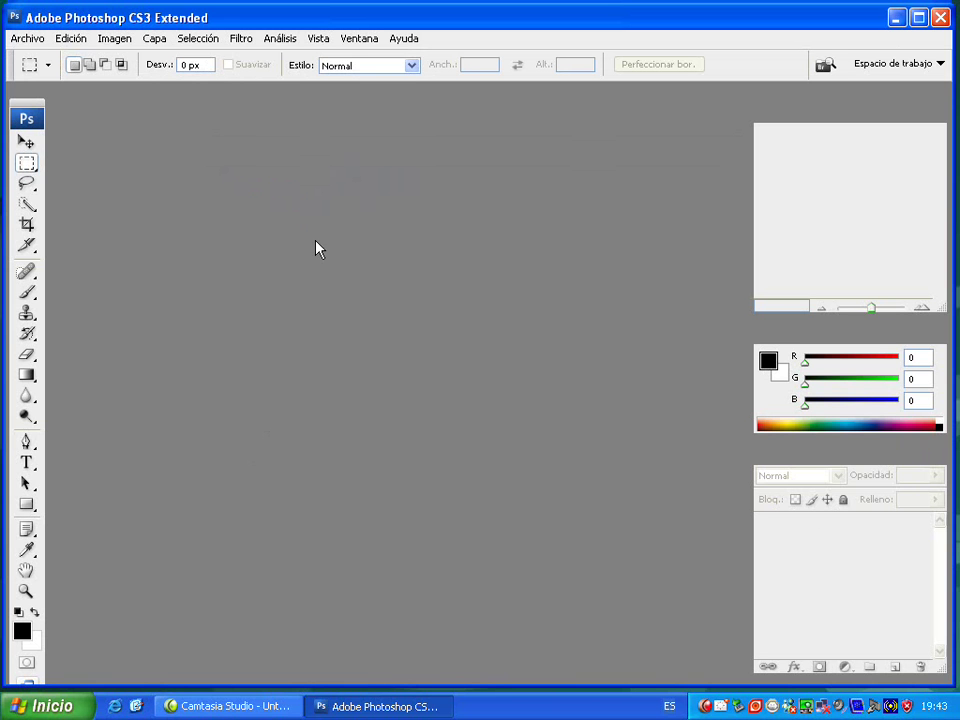
Step: Open the sample image Colinas azules.jpg from Imágenes de muestra
click(41, 42)
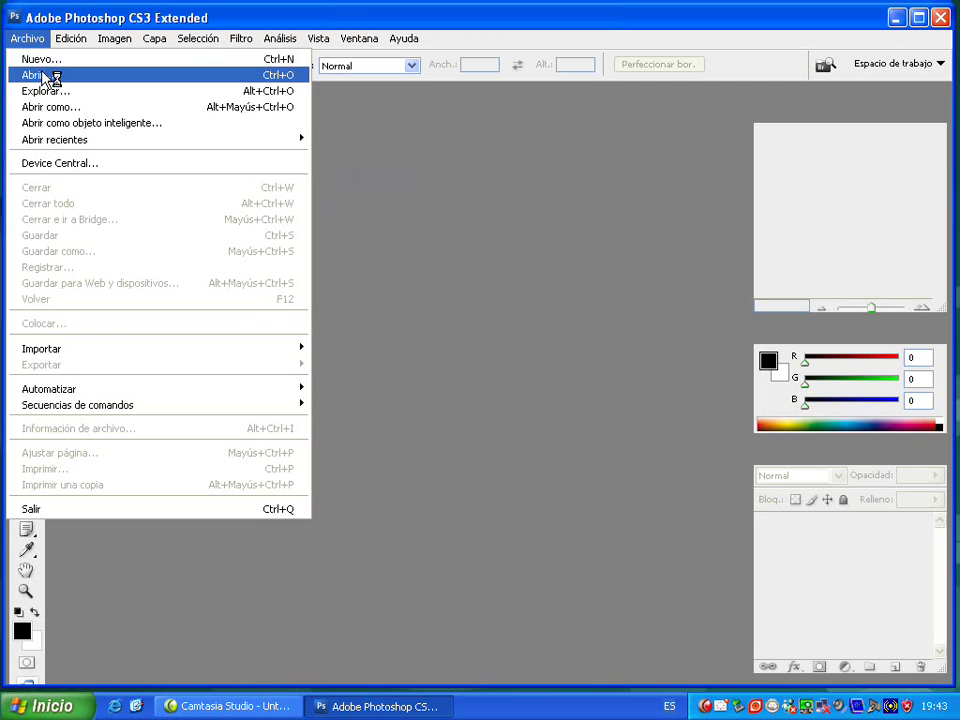
click(43, 74)
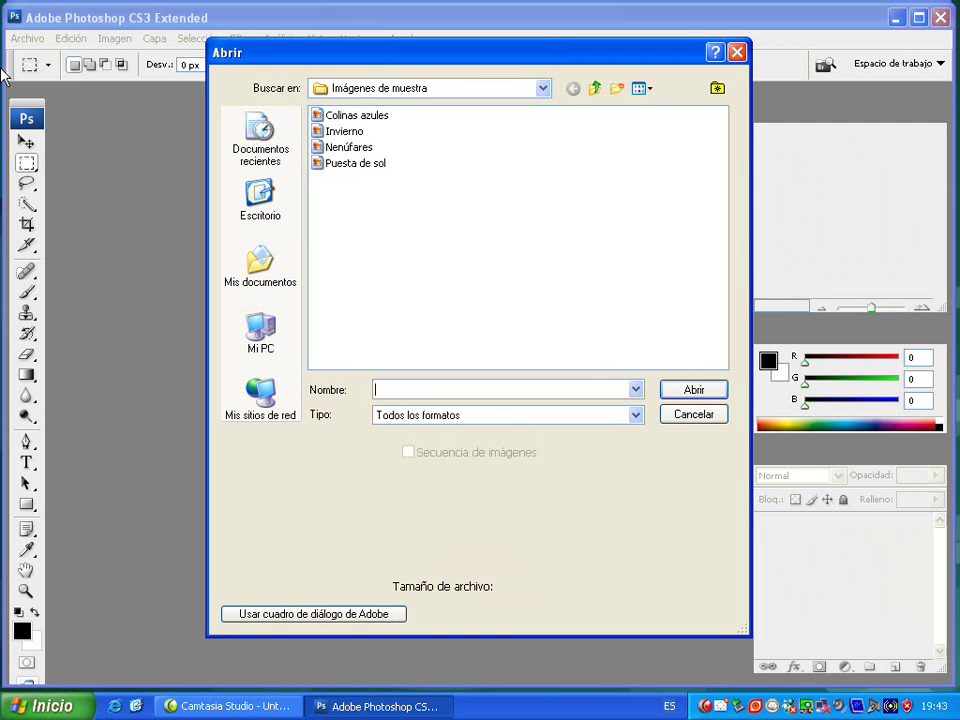
click(349, 119)
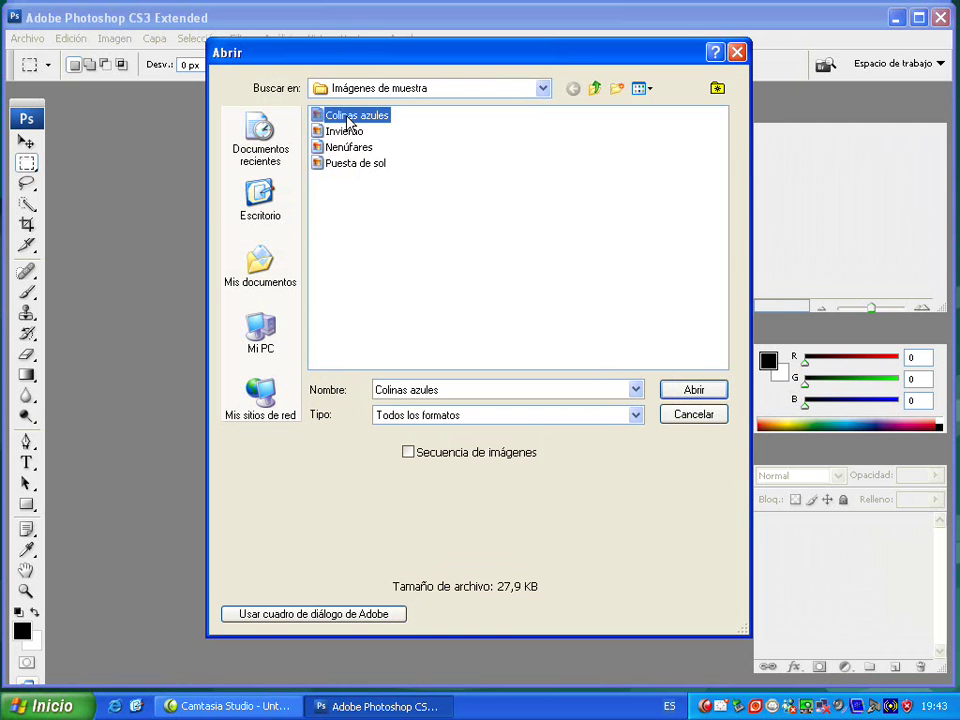
click(695, 392)
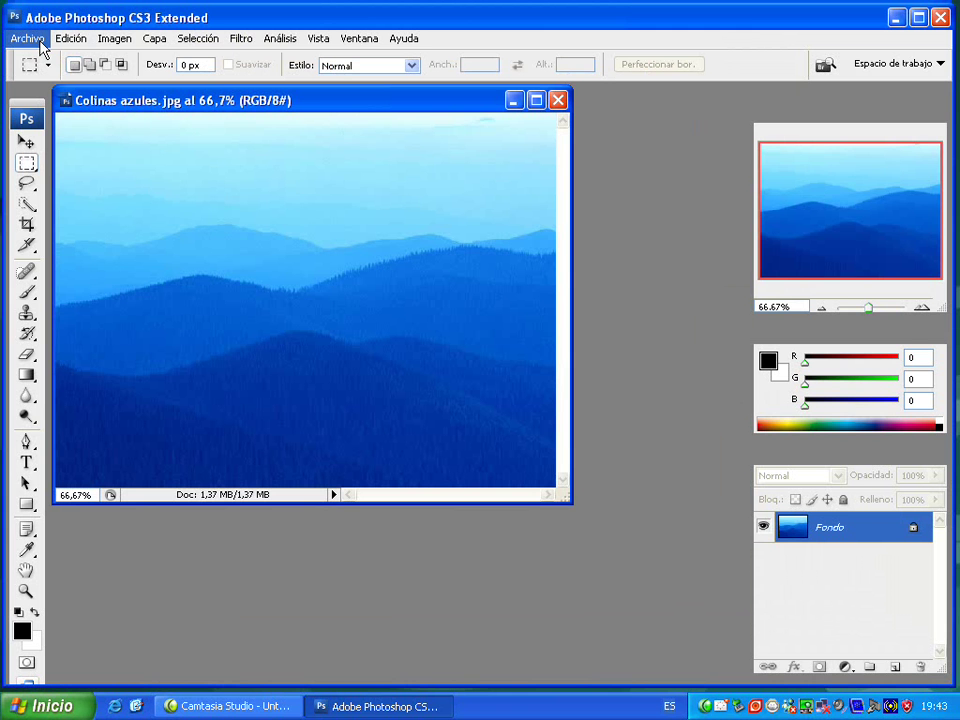
Step: Open DARK RABIT.jpg from the LUIZ (F:) drive, reached through Mi PC
click(40, 44)
click(38, 75)
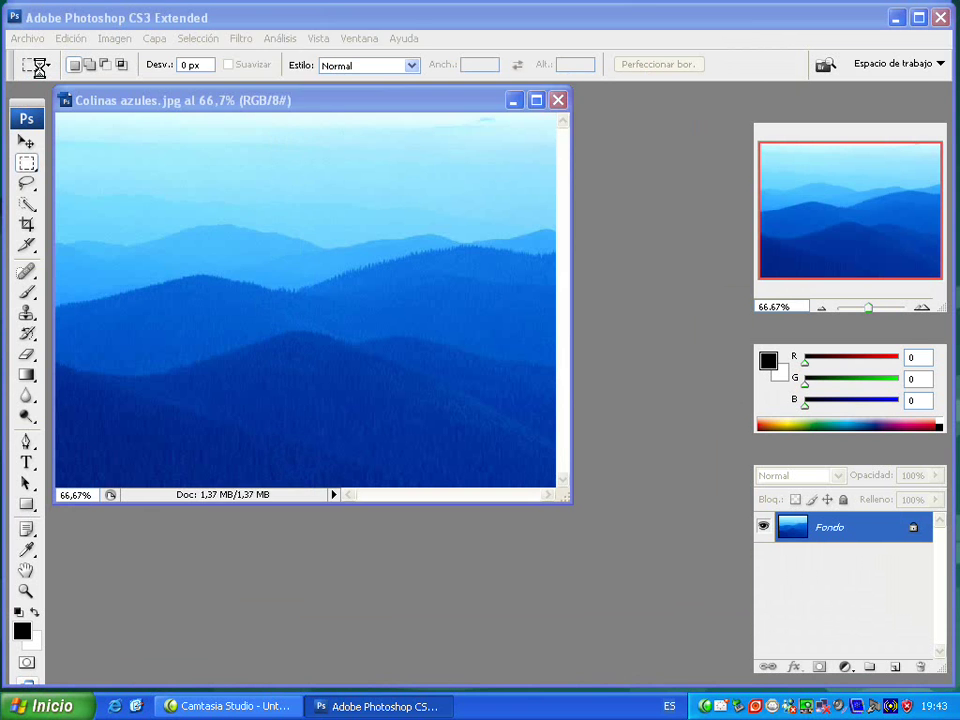
click(260, 332)
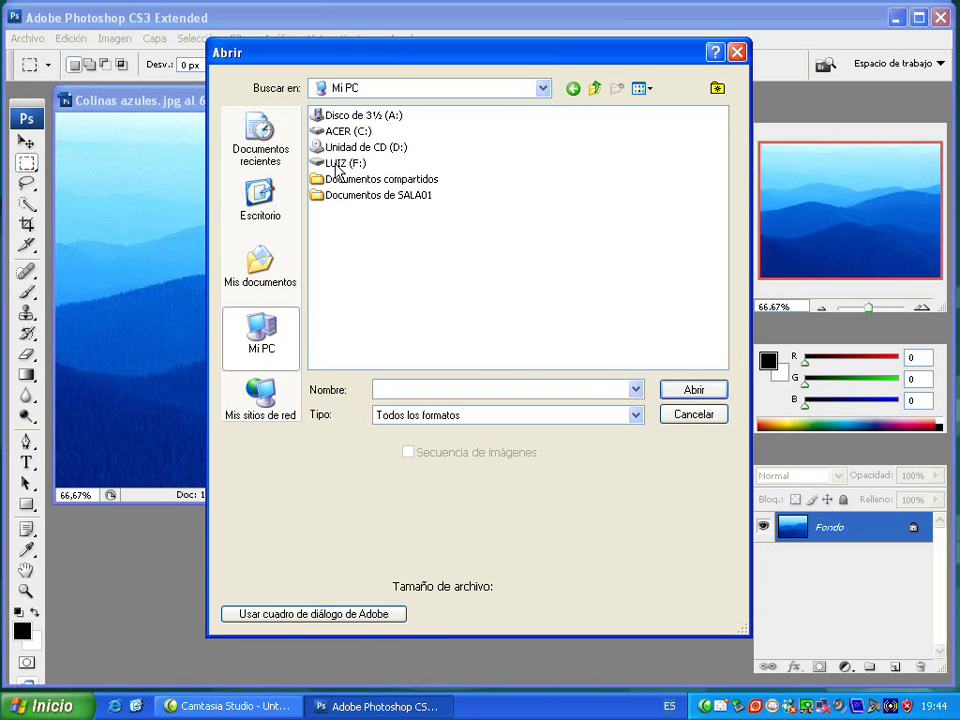
click(337, 166)
double_click(337, 166)
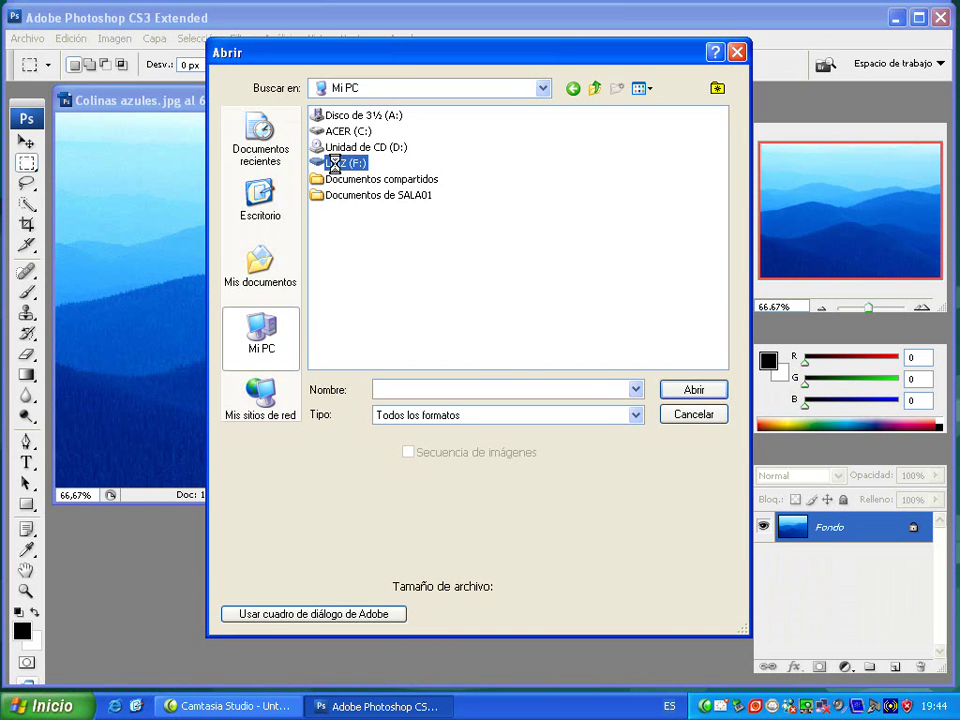
right_click(336, 165)
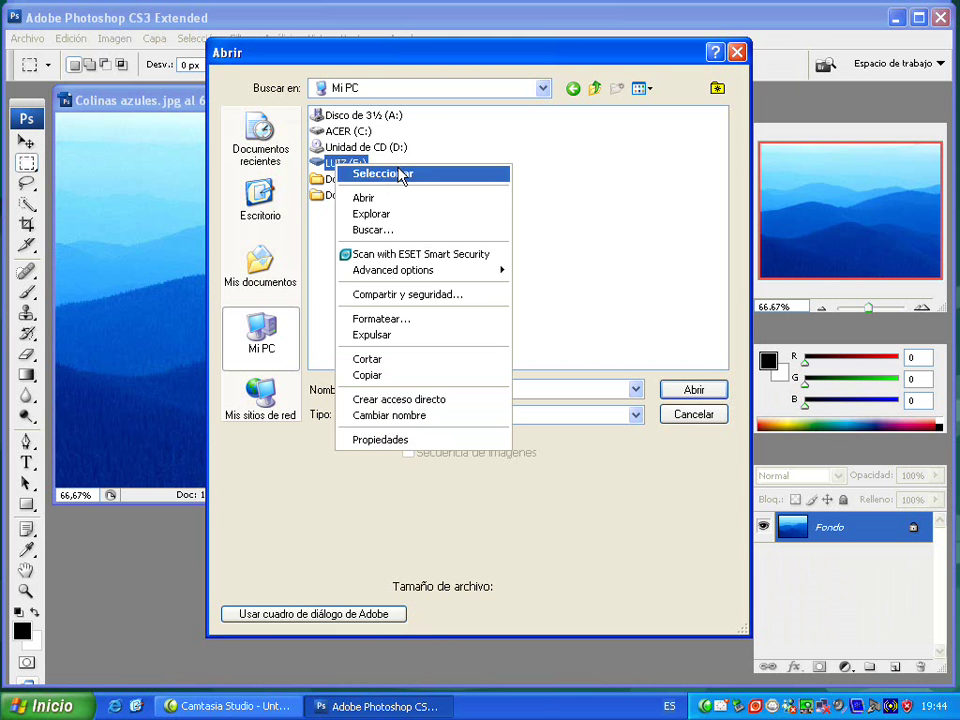
click(386, 230)
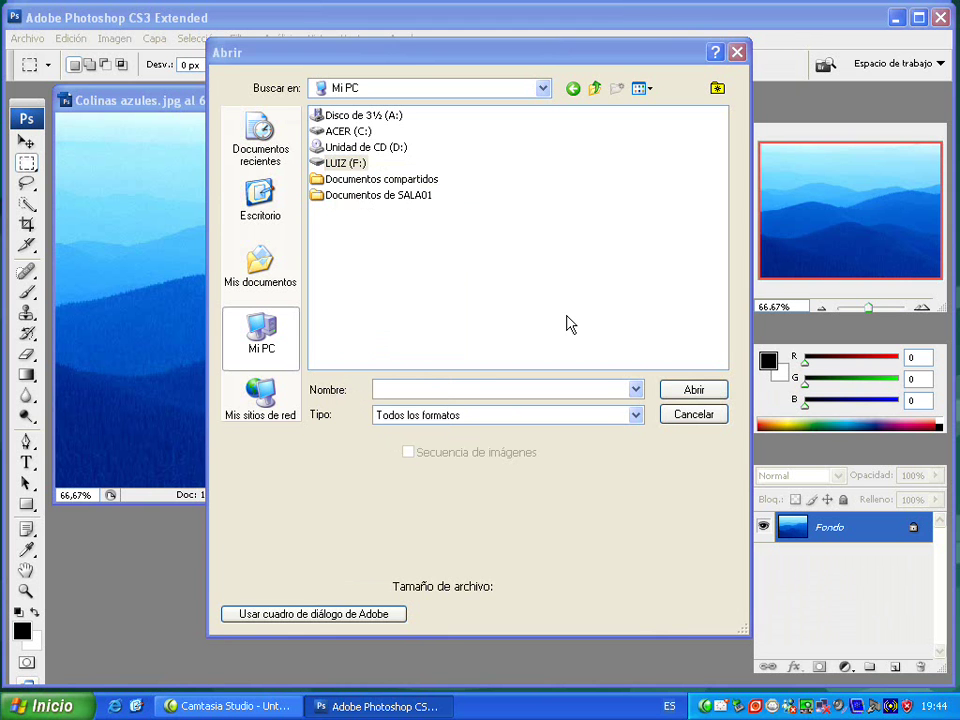
click(336, 163)
click(700, 391)
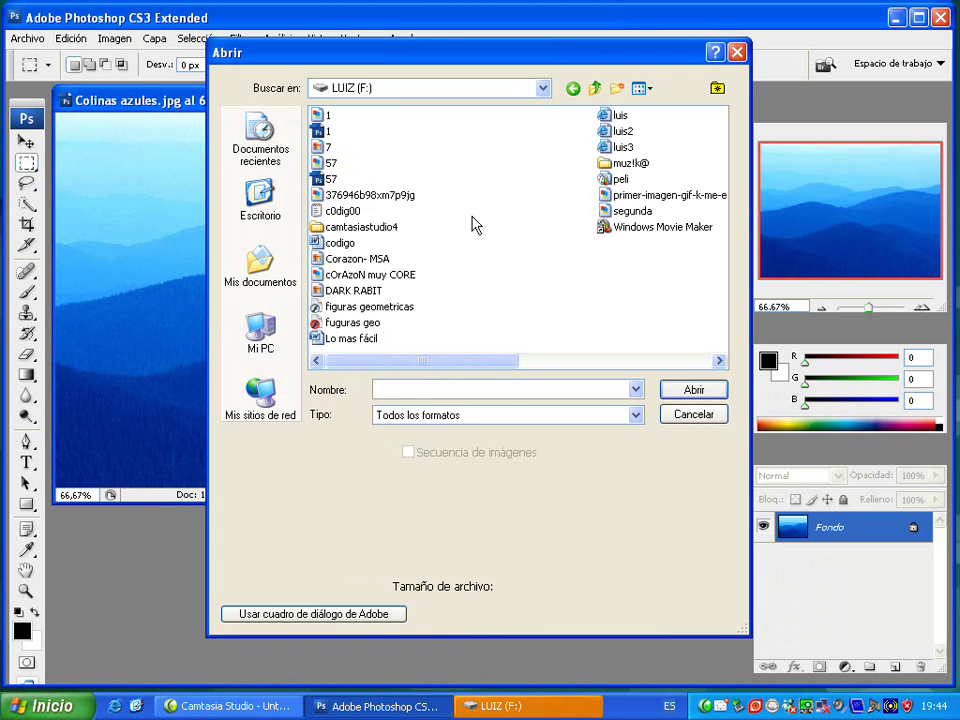
click(358, 293)
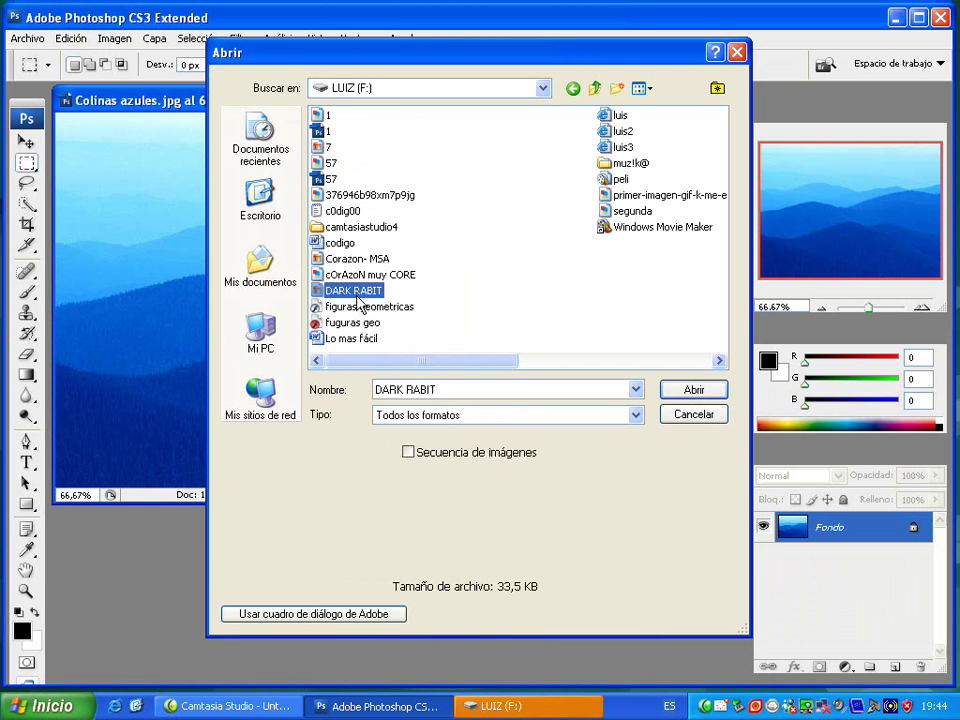
click(673, 391)
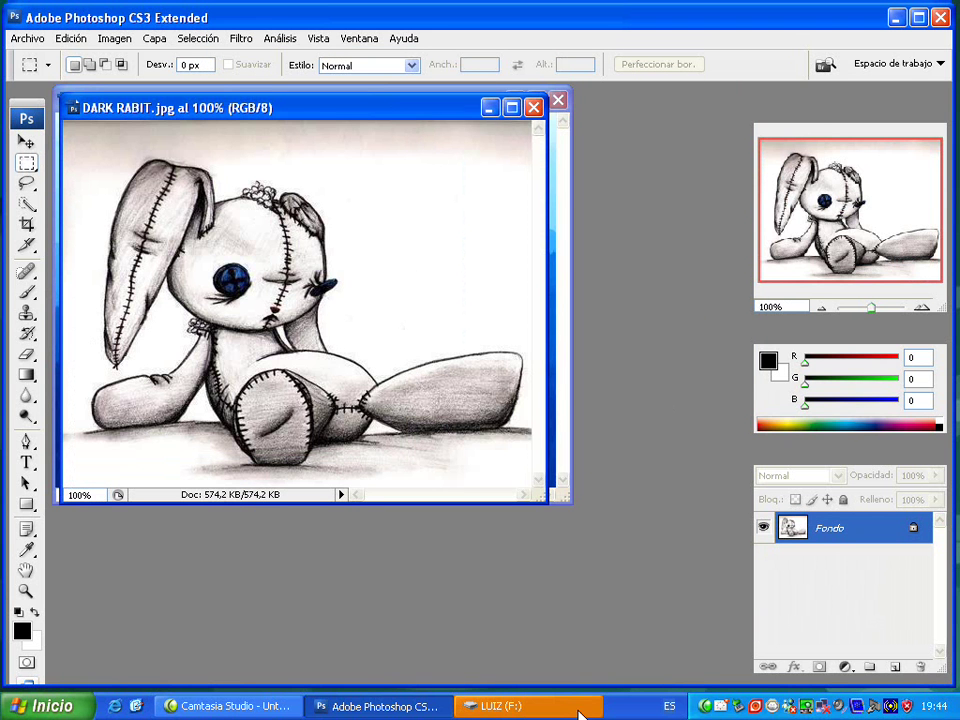
Step: Convert the DARK RABIT background layer into an ordinary layer named Capa 0
drag(341, 116, 375, 202)
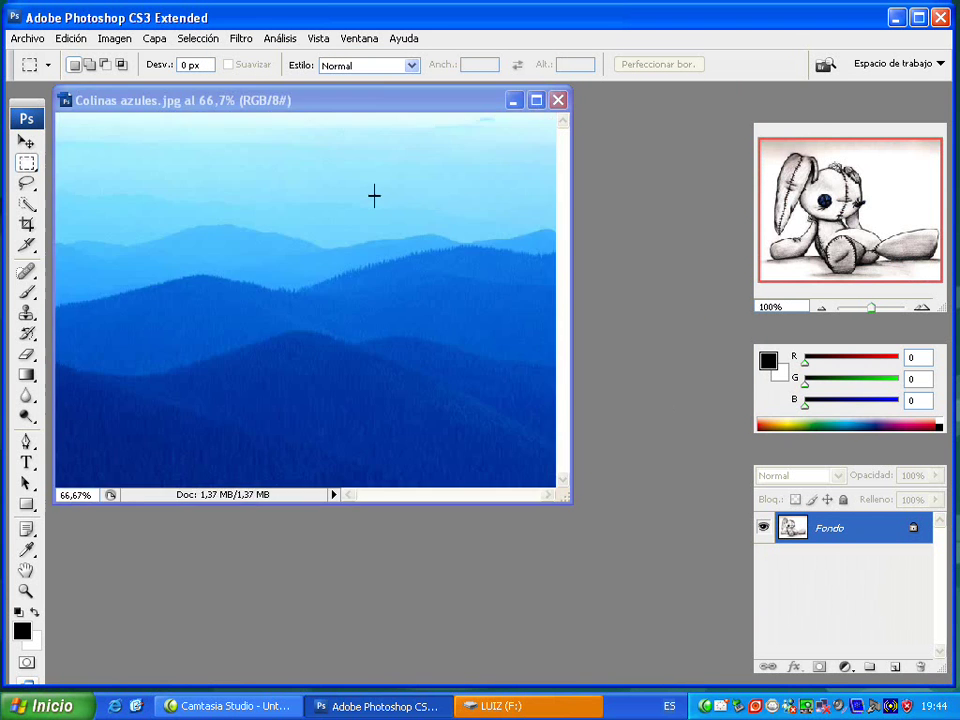
click(33, 143)
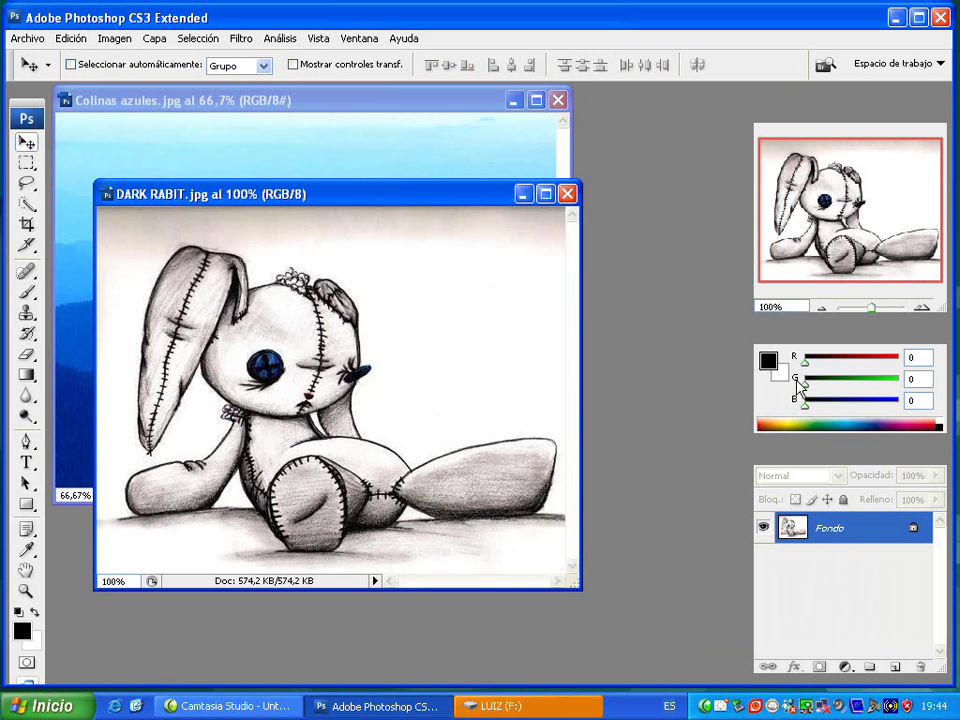
double_click(827, 539)
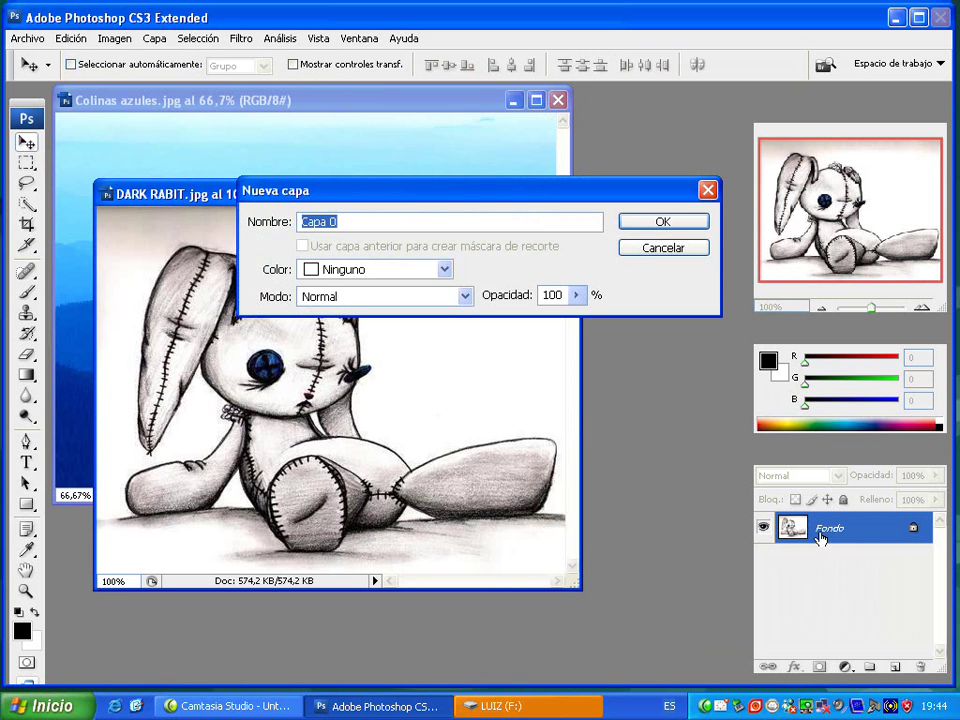
click(681, 227)
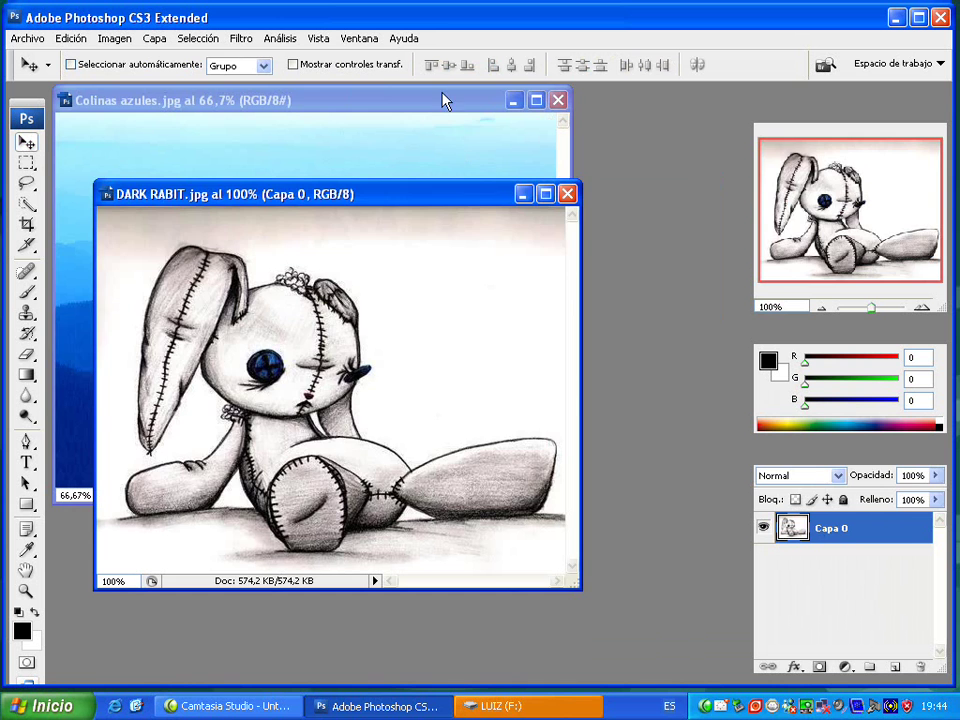
Step: Convert the Colinas azules background into Capa 0, ending back on the DARK RABIT document
click(446, 99)
double_click(829, 531)
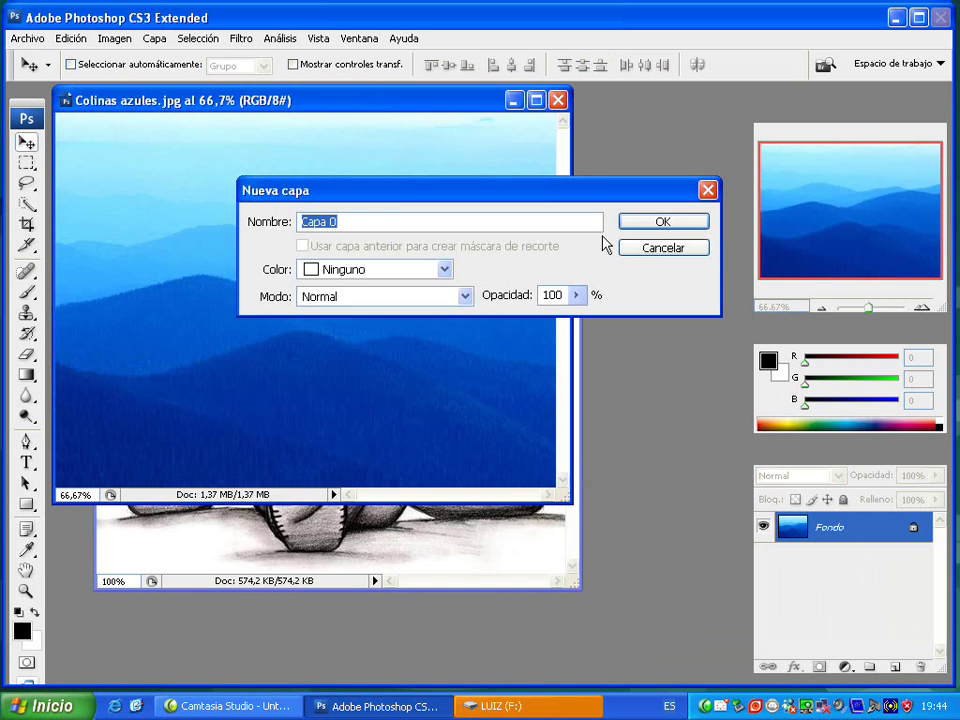
click(662, 227)
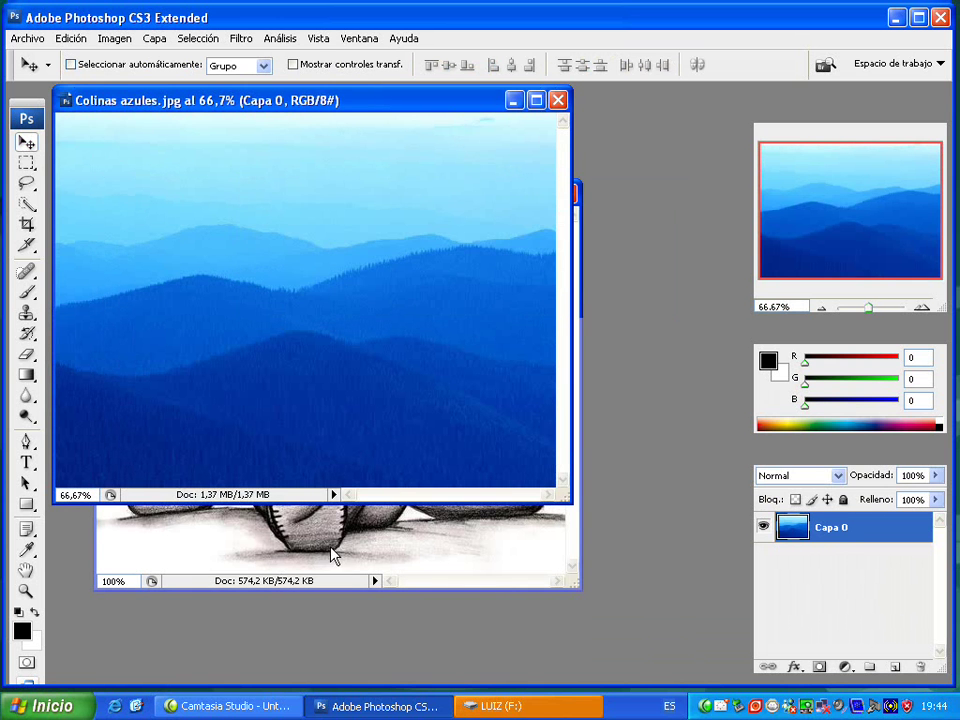
click(334, 554)
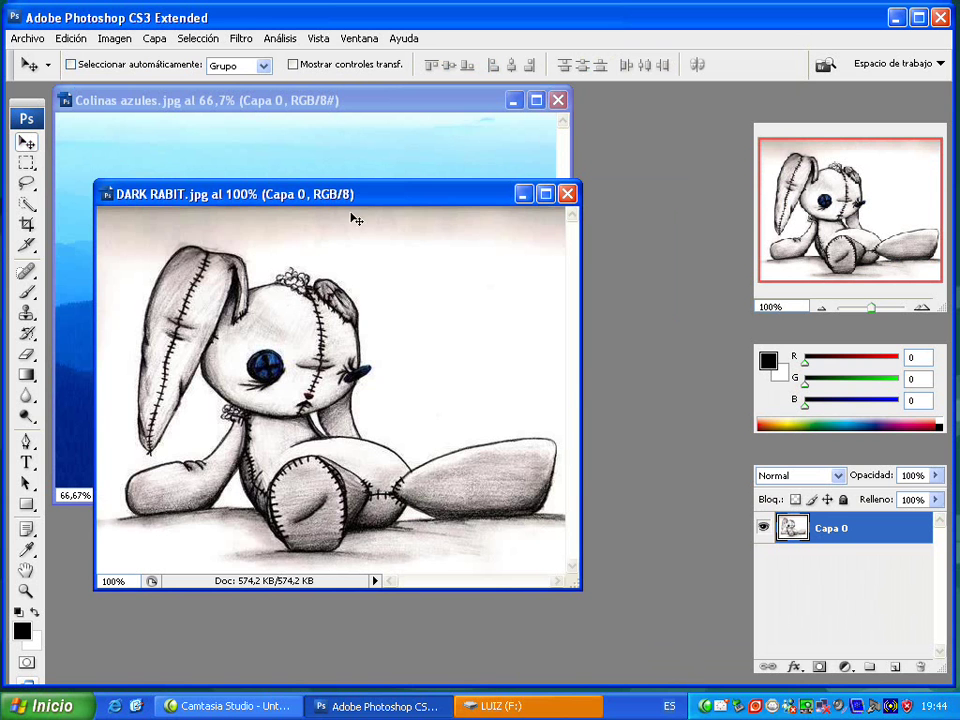
key(ctrl+Tab)
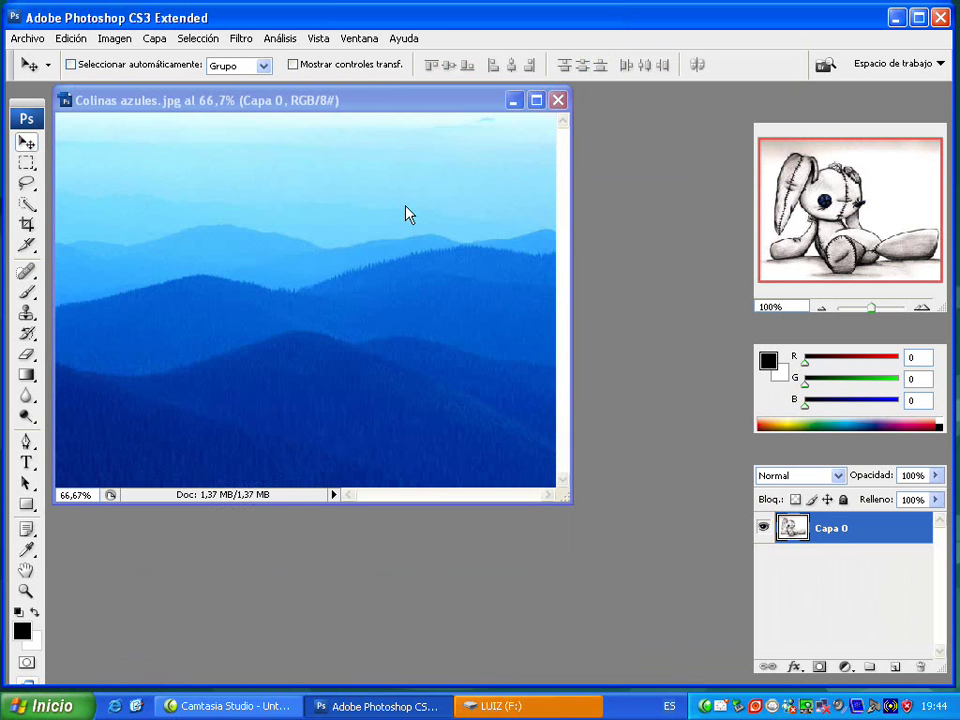
key(ctrl+Tab)
Step: Open the Extraer filter on DARK RABIT, set brush size 10, and zoom twice onto the head
click(242, 40)
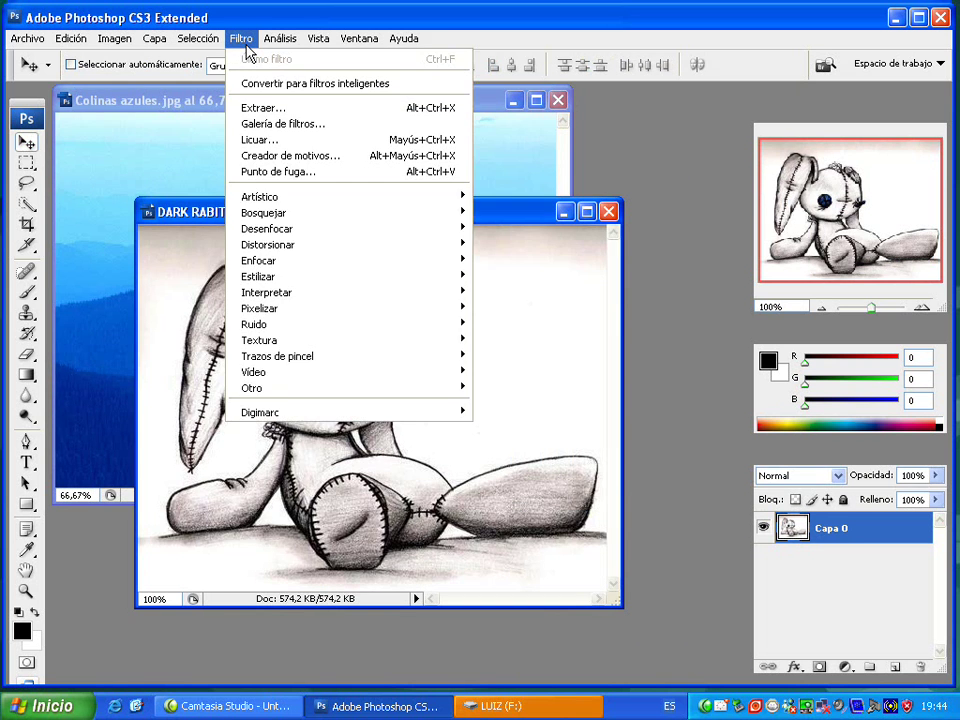
click(298, 117)
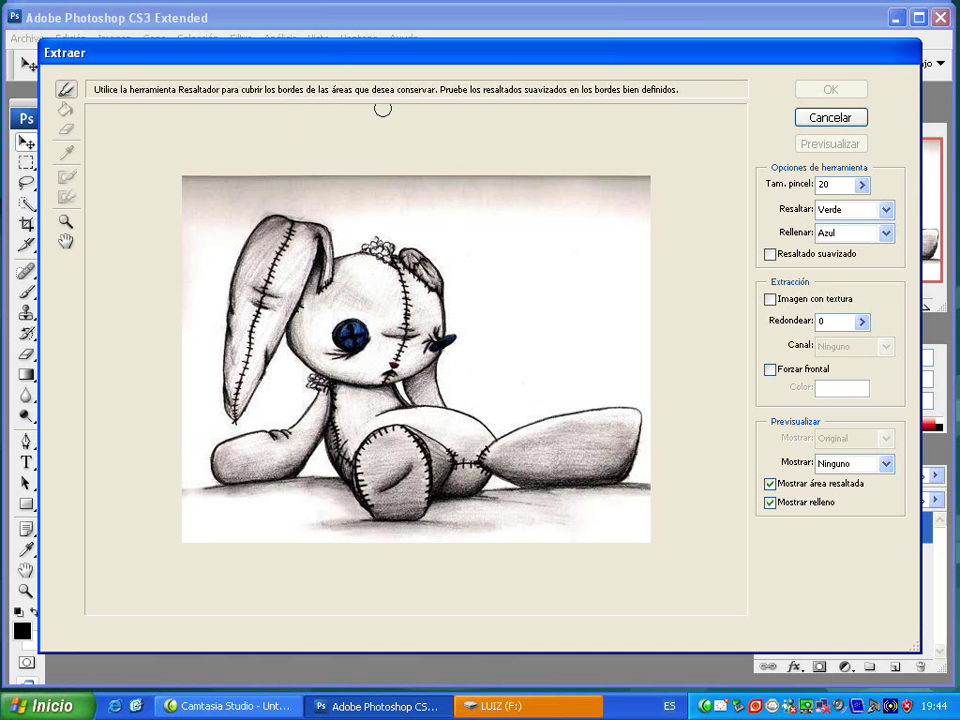
click(862, 187)
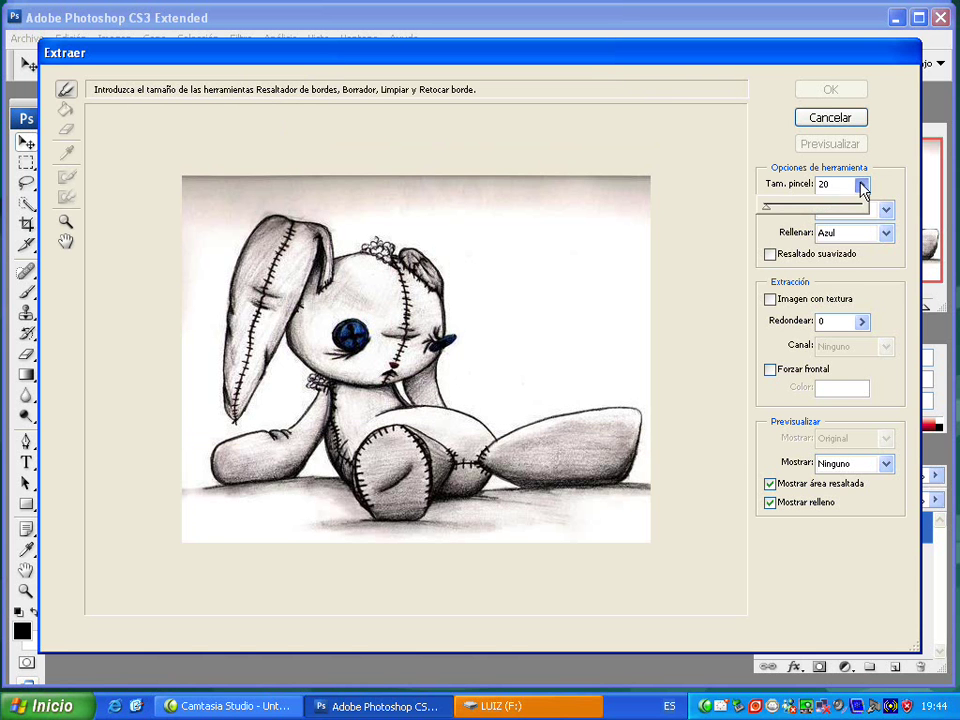
drag(824, 184, 802, 184)
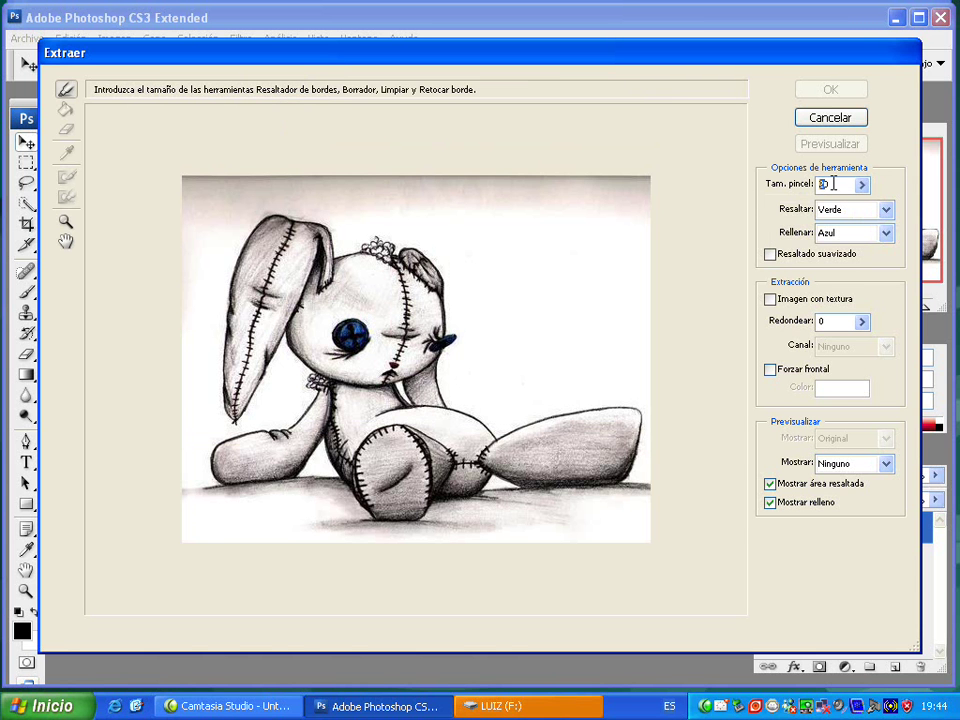
text(10)
click(66, 222)
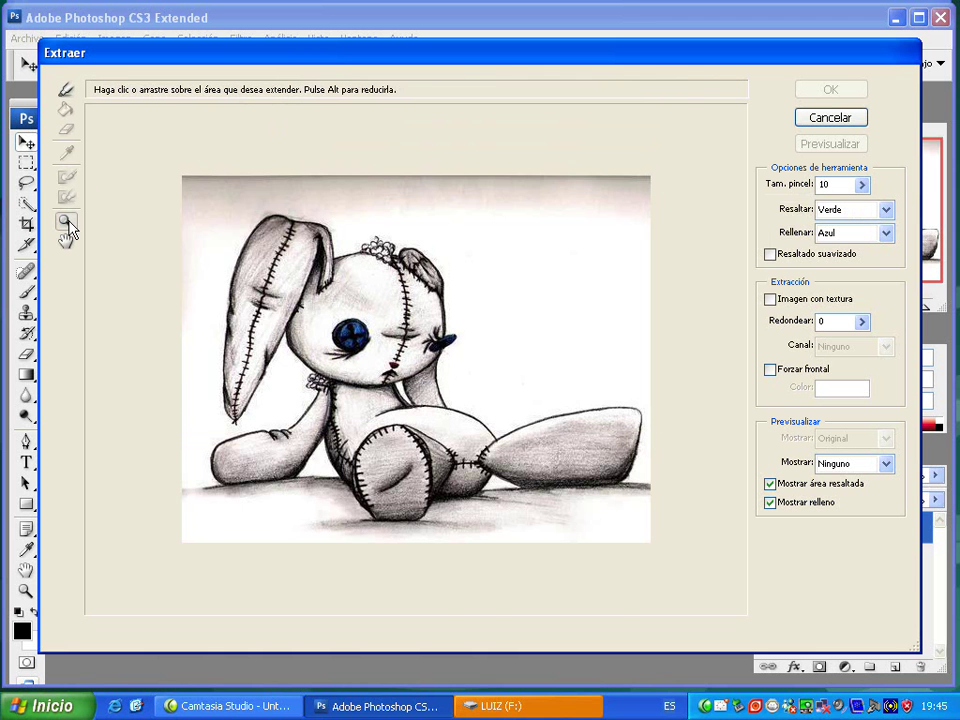
click(318, 323)
click(318, 323)
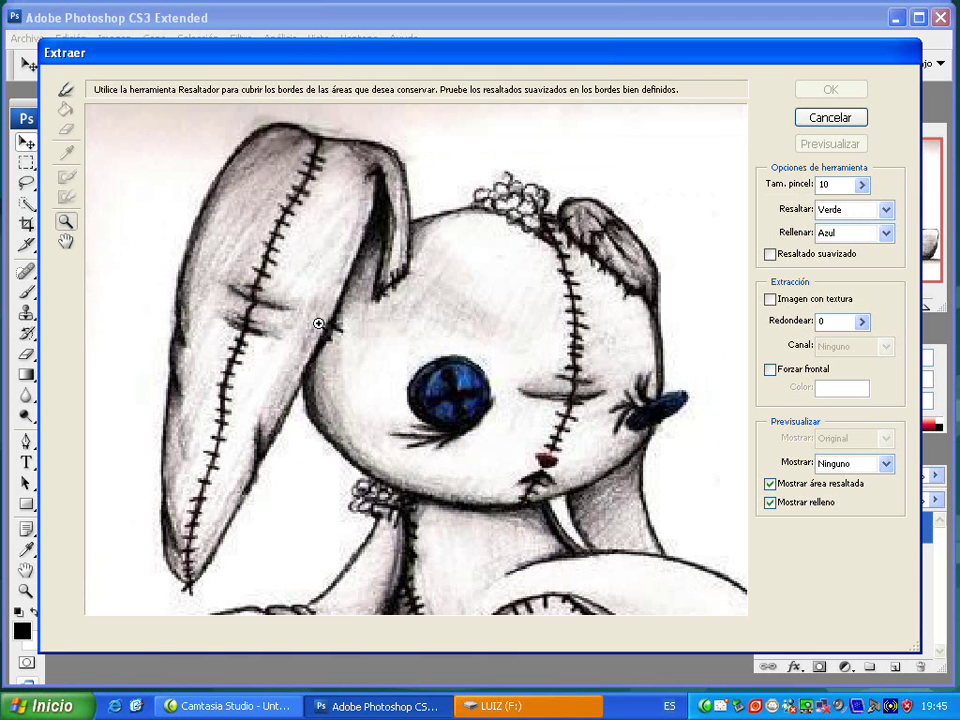
Step: Highlight the edges of the rabbit's left ear, head and right ear in green
click(65, 94)
mouse_move(148, 508)
mouse_down()
mouse_move(166, 310)
mouse_move(216, 153)
mouse_move(240, 120)
mouse_move(309, 114)
mouse_move(394, 133)
mouse_move(429, 208)
mouse_move(534, 150)
mouse_move(561, 155)
mouse_up()
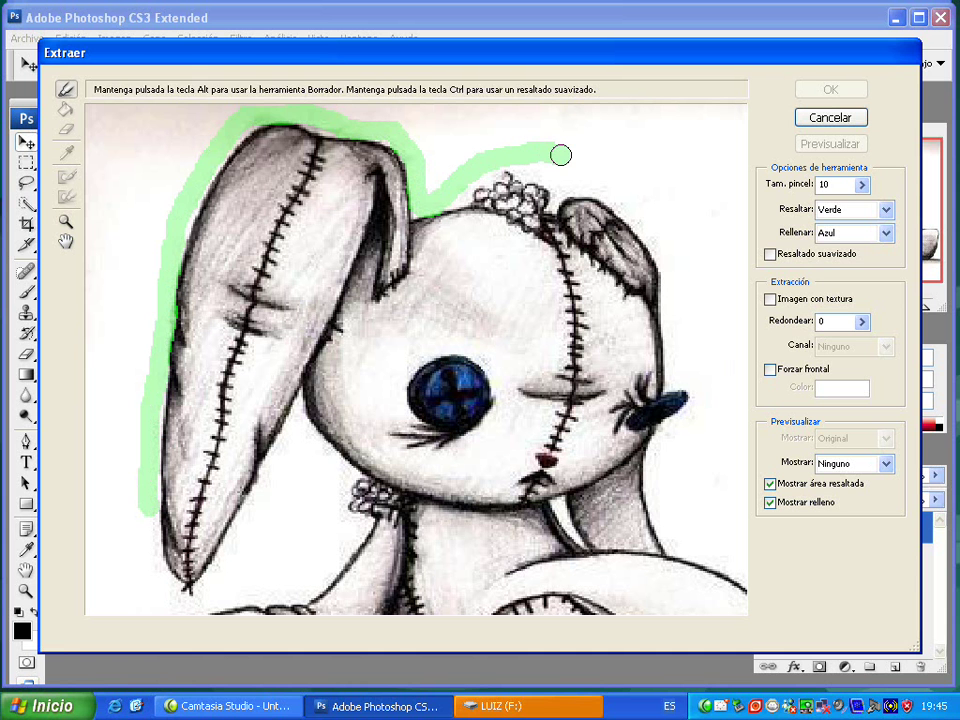
key(g)
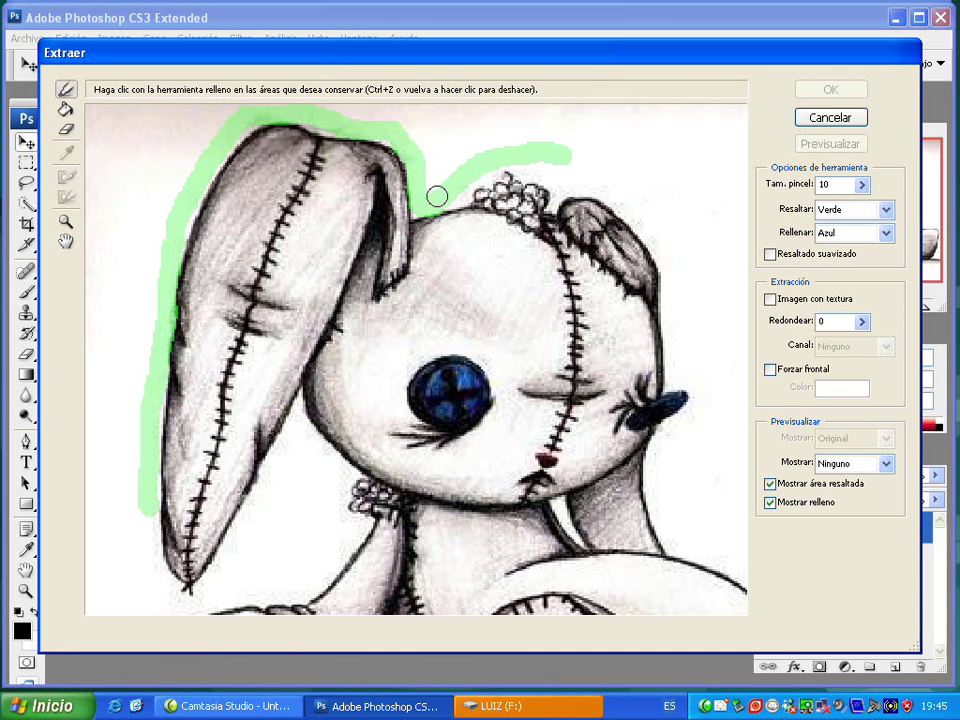
key(b)
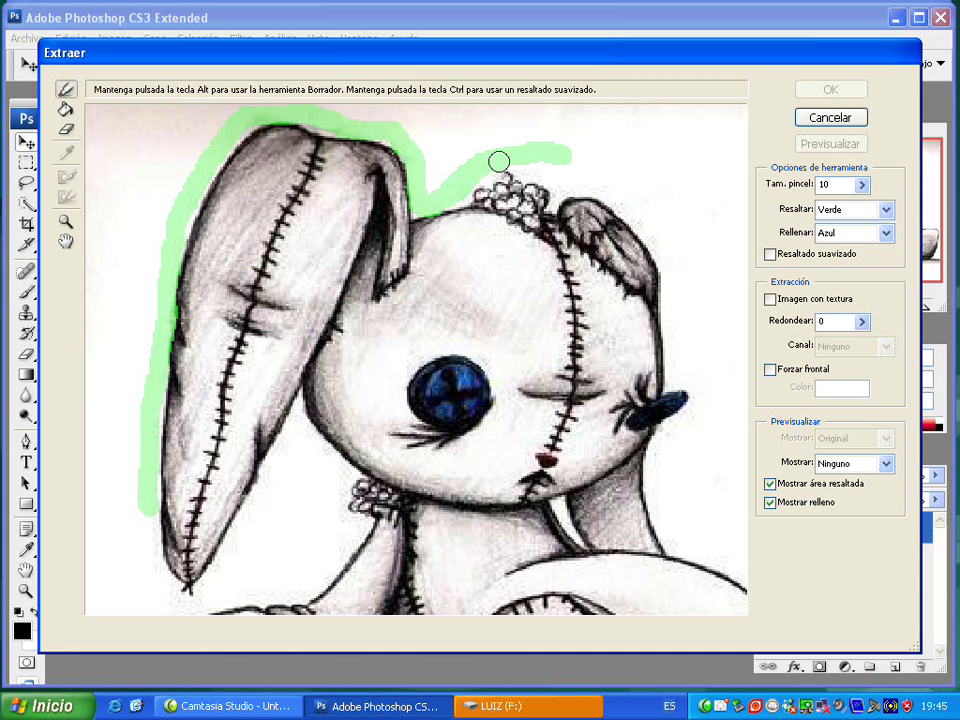
mouse_move(550, 173)
mouse_down()
mouse_move(623, 203)
mouse_move(679, 268)
mouse_move(675, 373)
mouse_move(691, 375)
mouse_move(703, 416)
mouse_move(679, 439)
mouse_move(669, 500)
mouse_move(696, 542)
mouse_up()
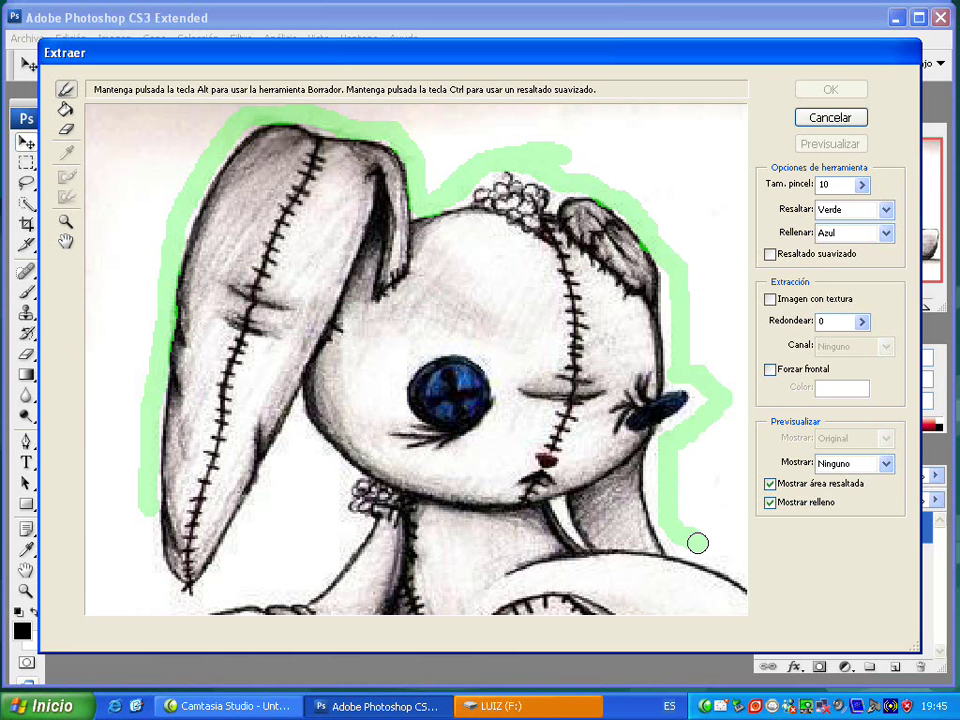
key(g)
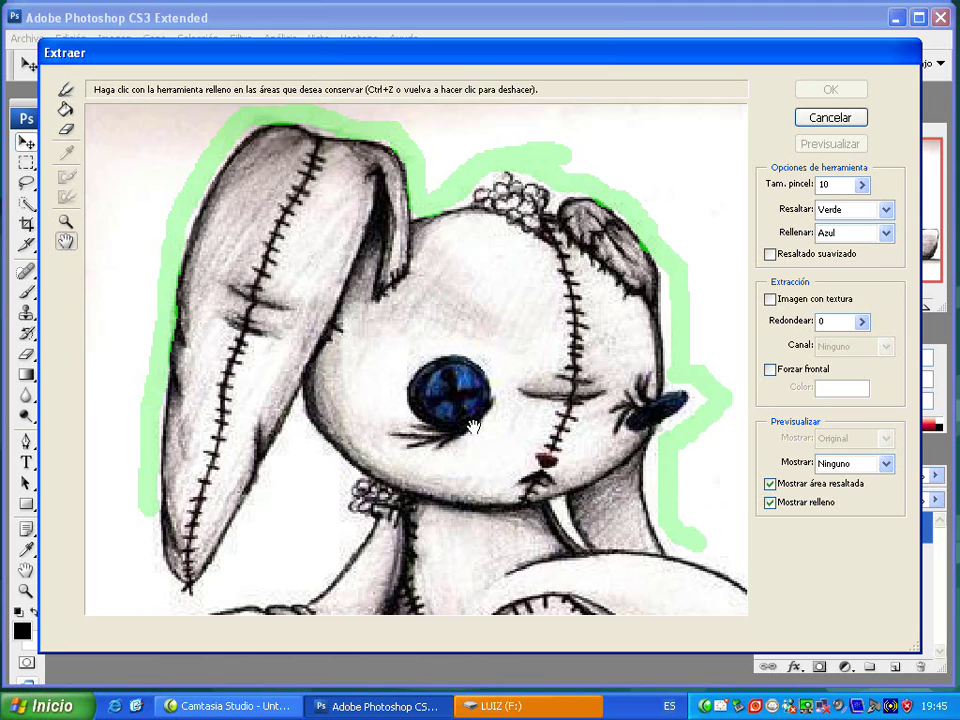
mouse_move(467, 424)
mouse_down()
mouse_move(370, 330)
mouse_move(375, 257)
mouse_move(324, 211)
mouse_up()
drag(452, 364, 366, 355)
mouse_move(414, 391)
mouse_down()
mouse_move(433, 401)
mouse_move(349, 401)
mouse_move(315, 379)
mouse_move(277, 327)
mouse_up()
Step: Continue the green highlight around the legs and arm, closing the rabbit's outline
click(66, 89)
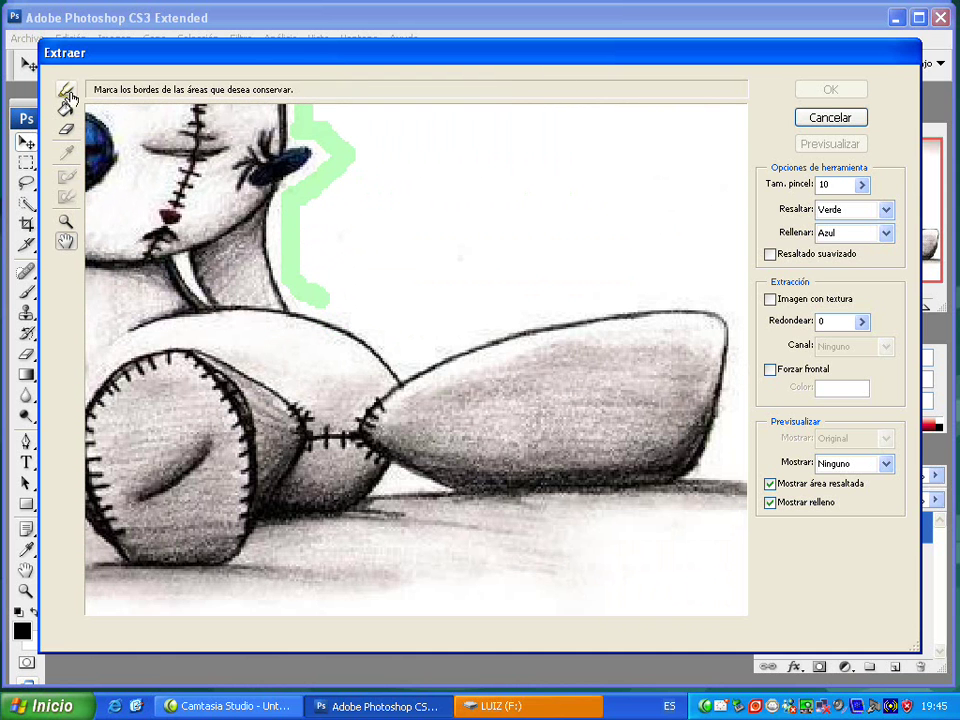
mouse_move(309, 292)
mouse_down()
mouse_move(407, 349)
mouse_move(609, 300)
mouse_move(737, 311)
mouse_move(733, 394)
mouse_move(696, 499)
mouse_move(647, 491)
mouse_move(491, 498)
mouse_move(405, 486)
mouse_move(326, 528)
mouse_move(270, 525)
mouse_move(259, 566)
mouse_move(210, 608)
mouse_move(152, 611)
mouse_move(90, 540)
mouse_up()
key(g)
click(65, 241)
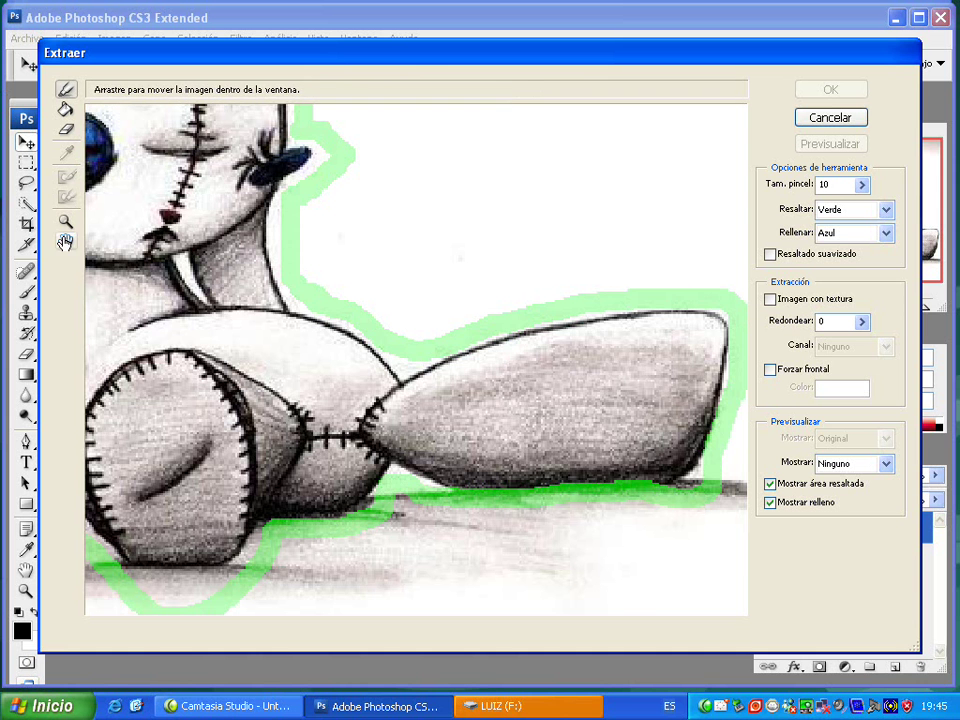
drag(332, 298, 499, 285)
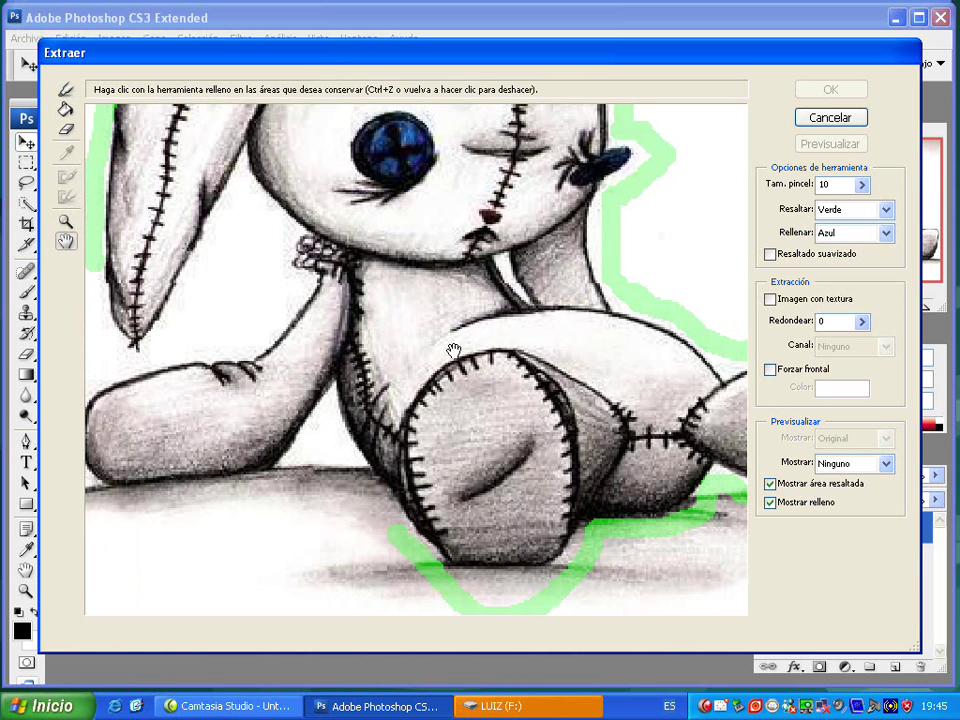
drag(452, 349, 540, 300)
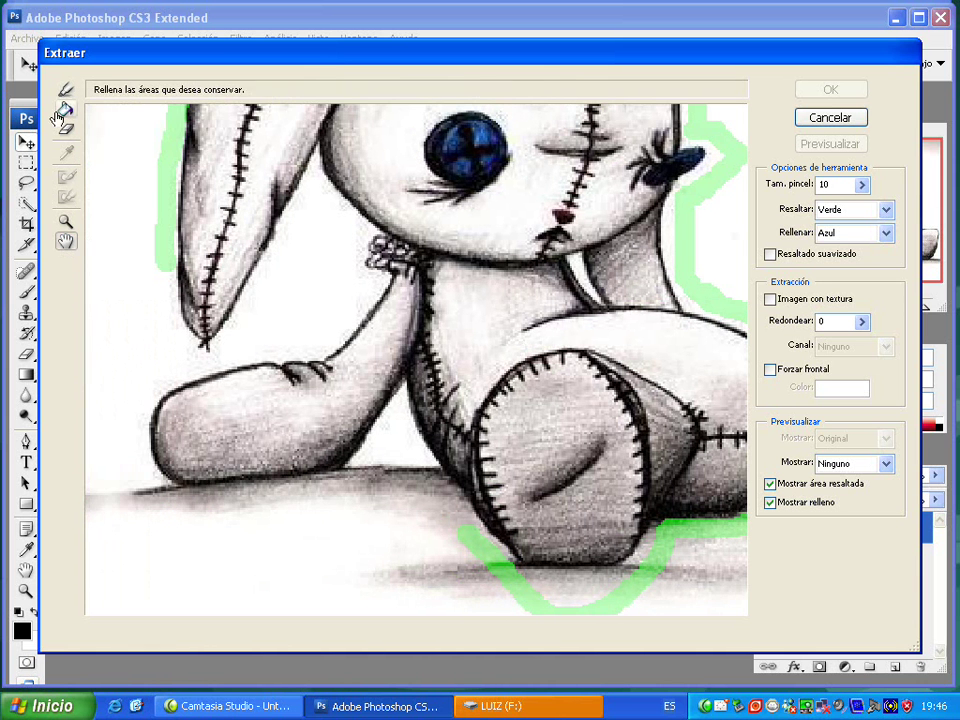
click(65, 89)
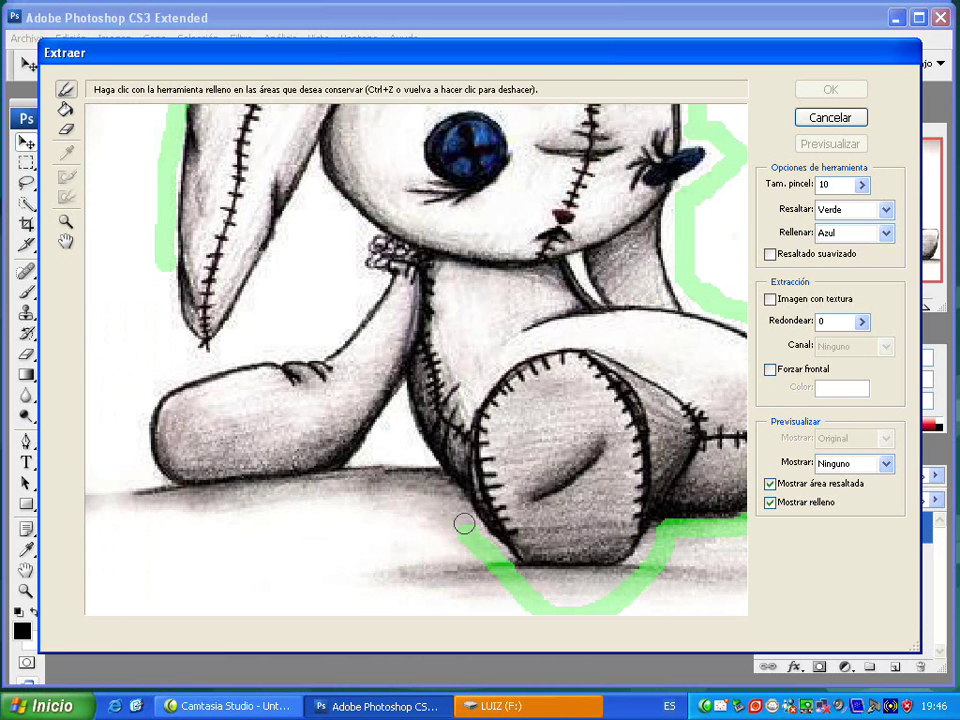
mouse_move(469, 533)
mouse_down()
mouse_move(393, 413)
mouse_move(218, 498)
mouse_up()
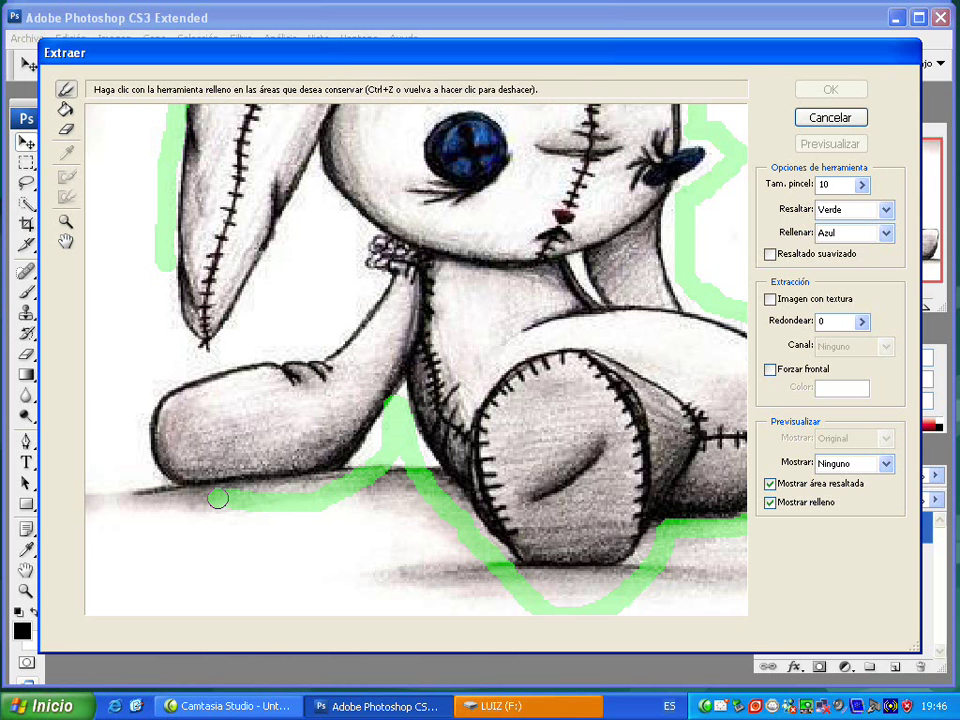
mouse_move(214, 497)
mouse_down()
mouse_move(139, 478)
mouse_move(137, 401)
mouse_move(326, 328)
mouse_move(354, 269)
mouse_move(334, 221)
mouse_move(306, 195)
mouse_move(249, 318)
mouse_move(216, 351)
mouse_move(161, 304)
mouse_up()
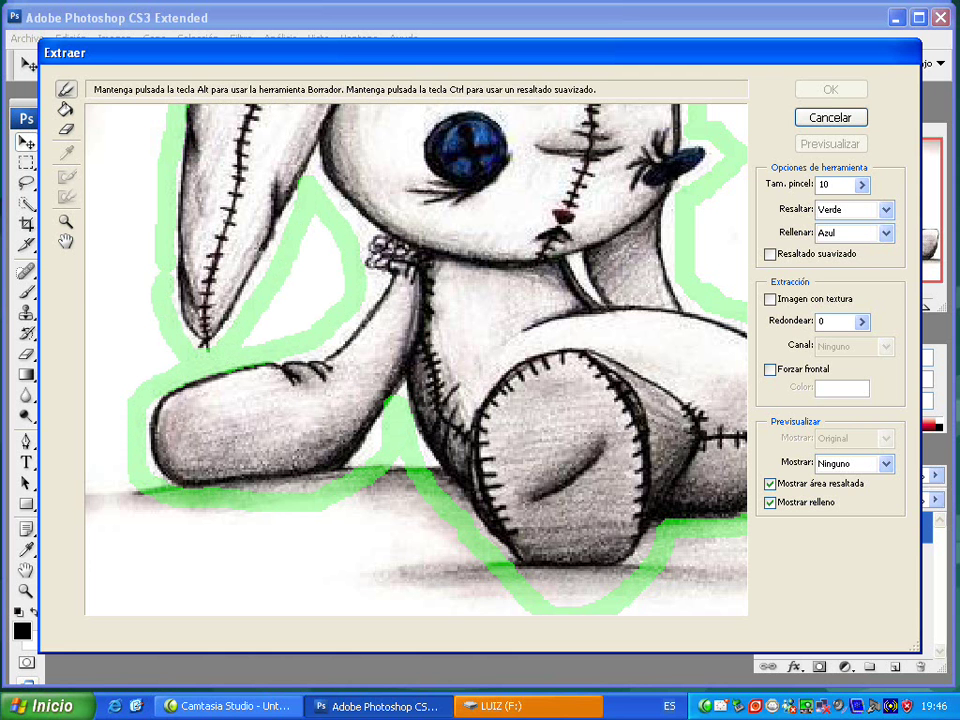
key(g)
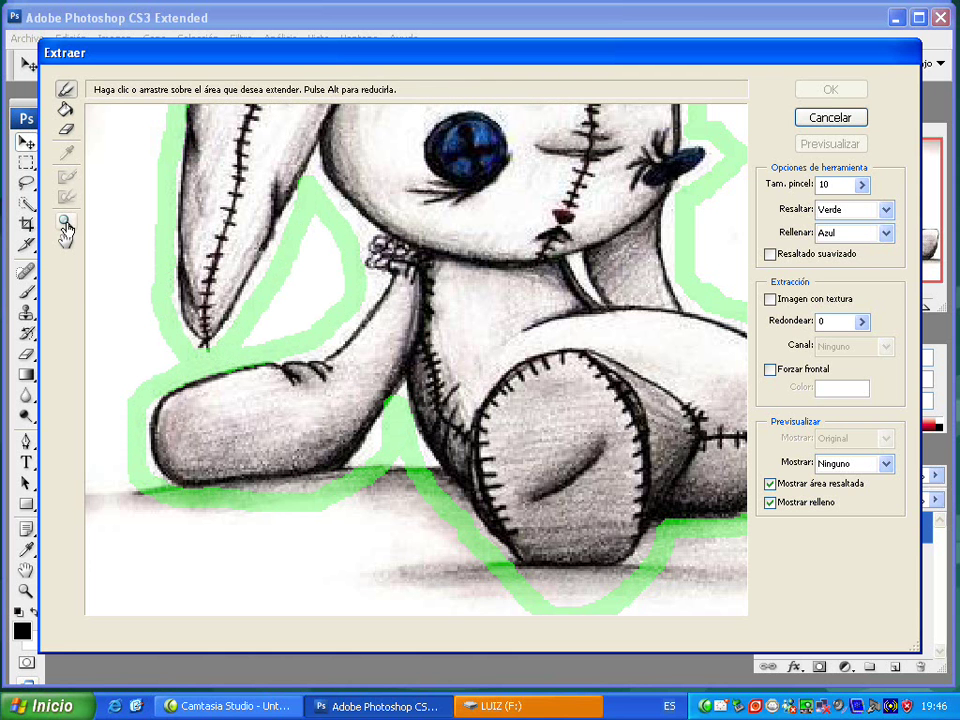
click(67, 221)
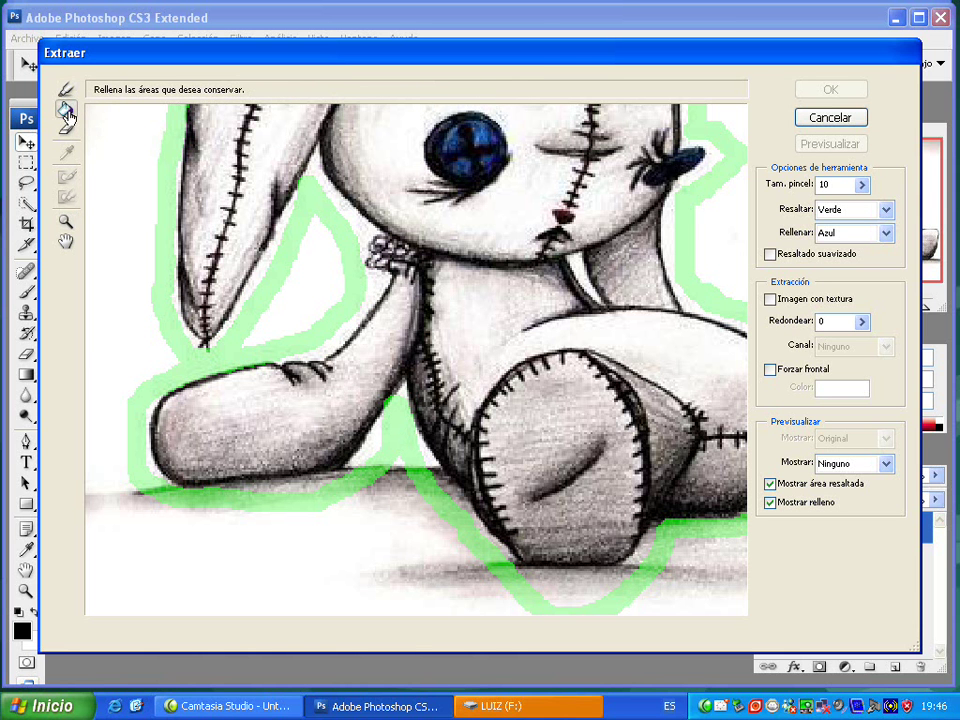
Step: Fill the outlined rabbit and apply the extraction, leaving a transparent background
click(523, 239)
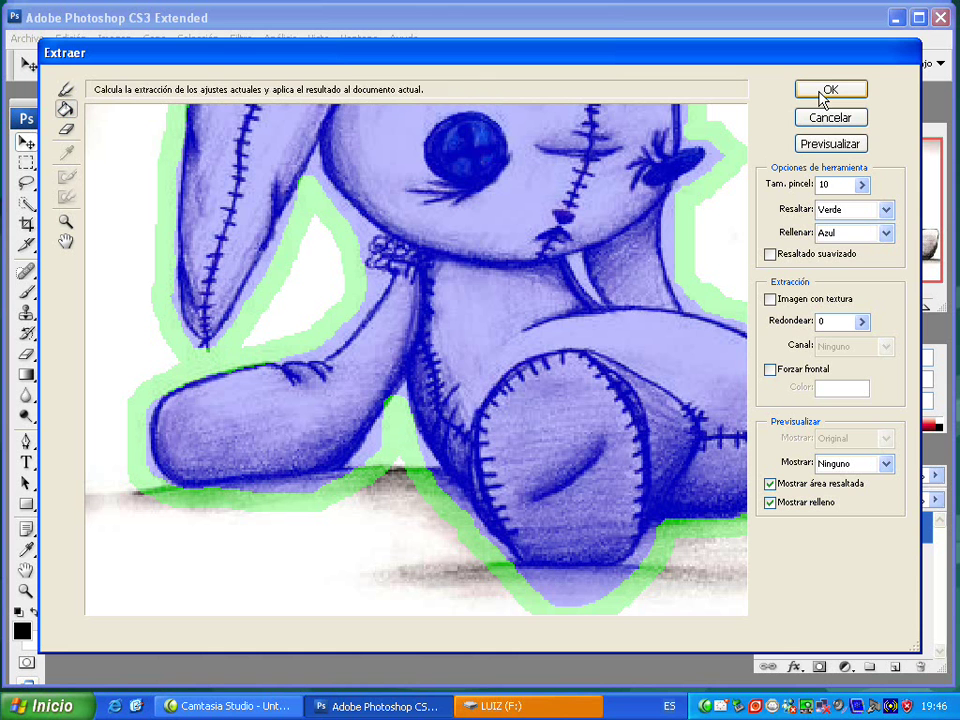
click(829, 90)
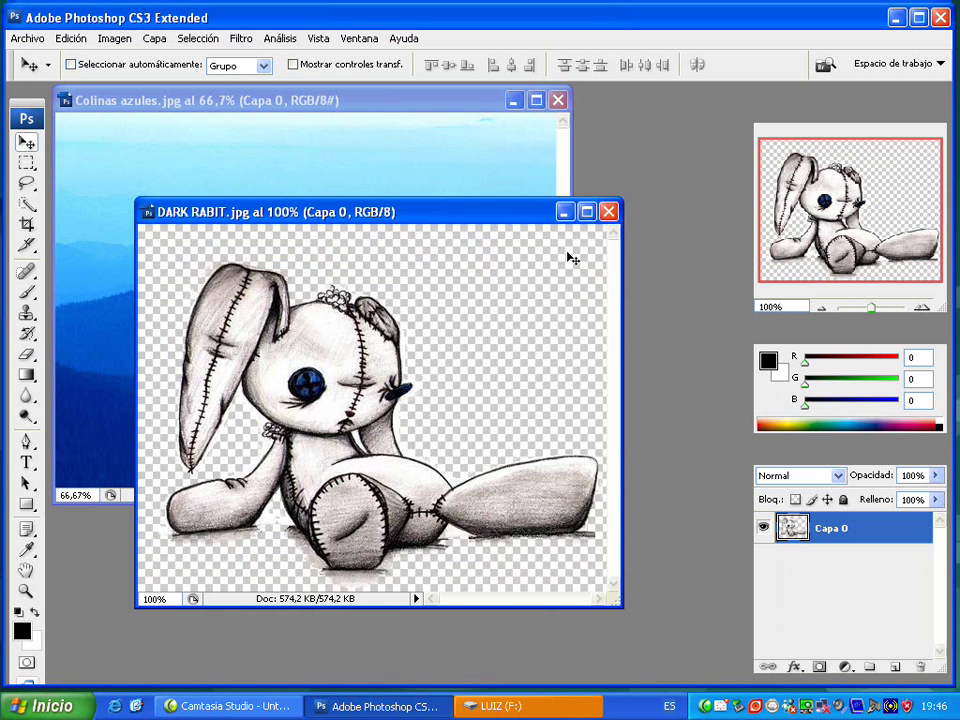
Step: Move the DARK RABIT window right over the hills photo and erase stray leftover specks
drag(450, 215, 600, 193)
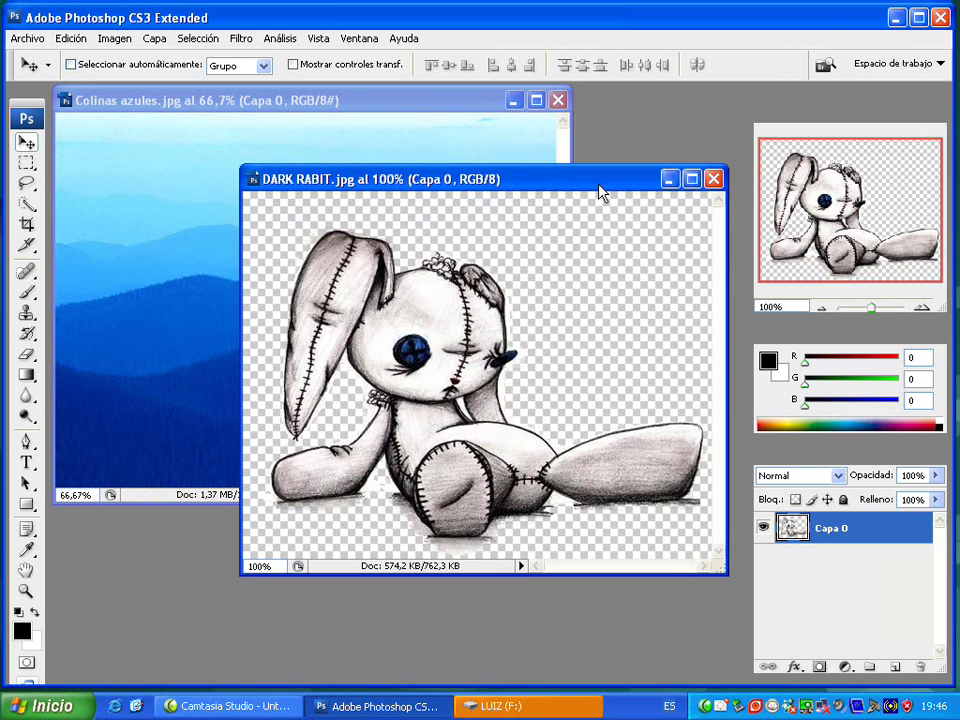
click(29, 358)
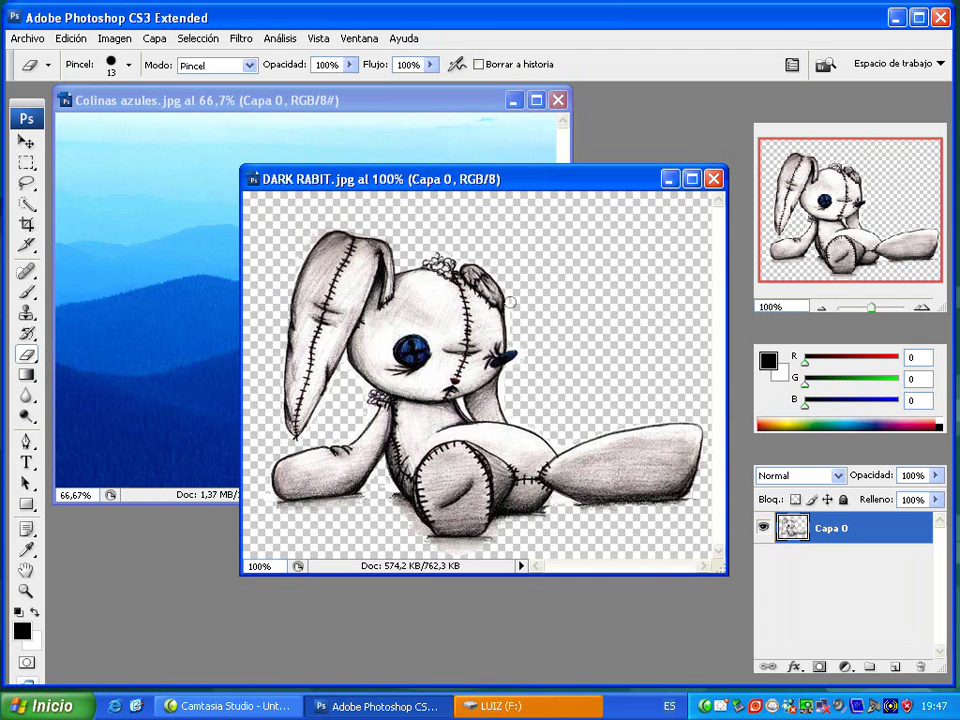
key(v)
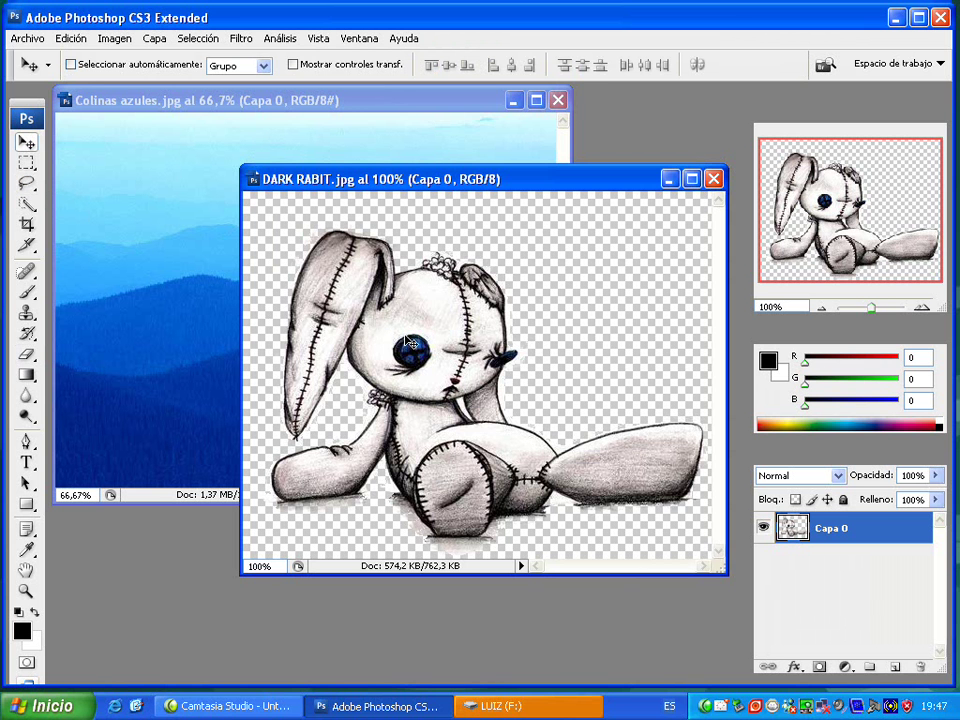
Step: Drag the extracted rabbit onto the Colinas azules photo as new layer Capa 1
drag(727, 574, 570, 501)
drag(461, 179, 531, 270)
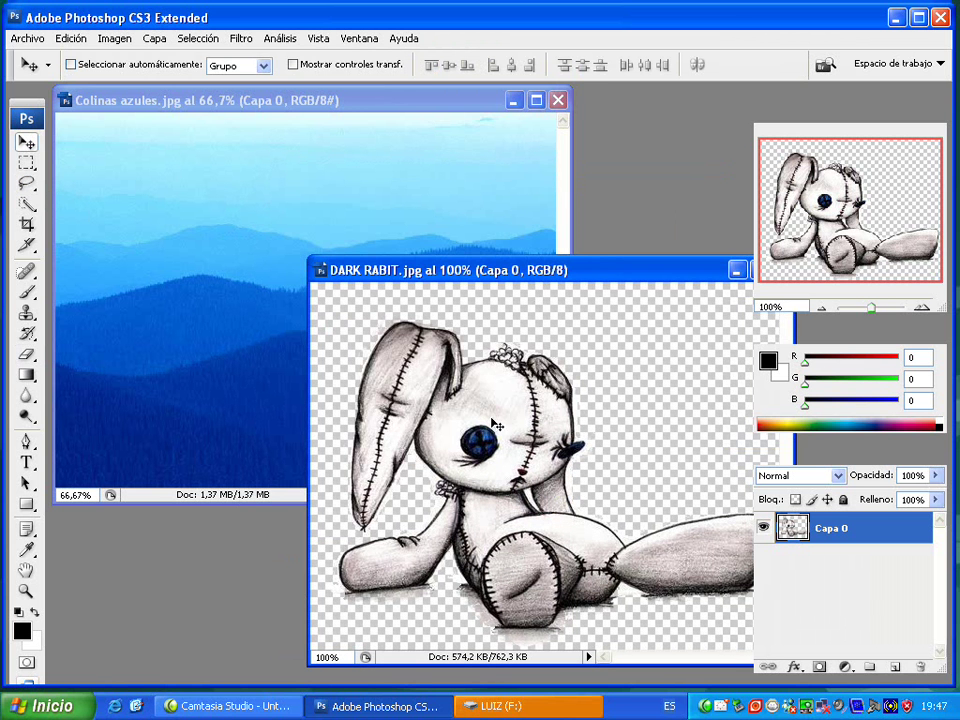
mouse_move(468, 438)
mouse_down()
mouse_move(400, 375)
mouse_move(226, 266)
mouse_up()
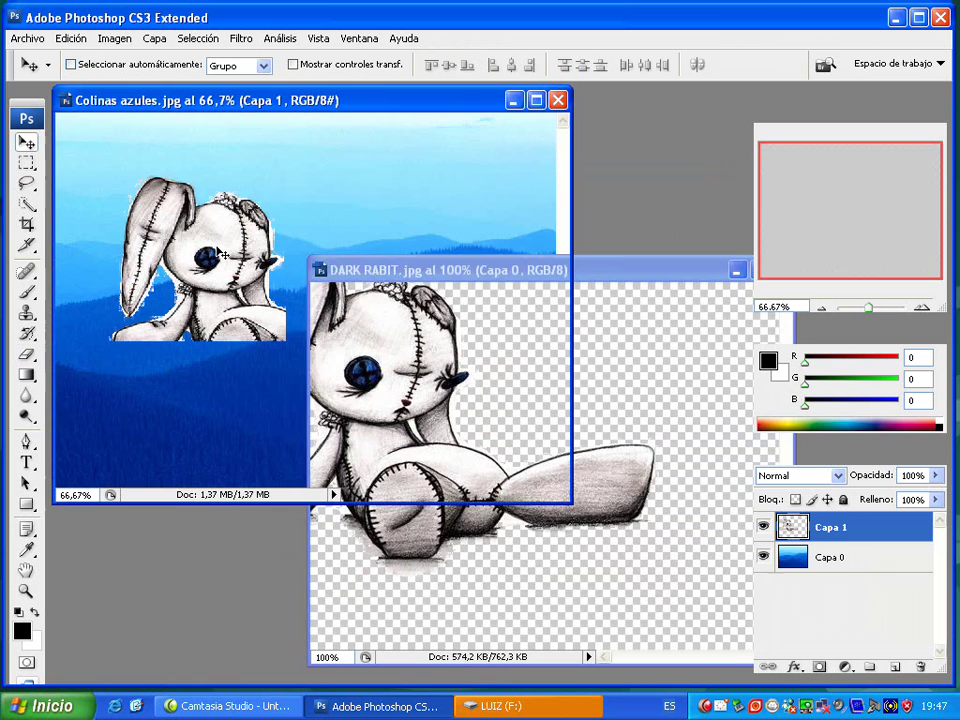
click(603, 275)
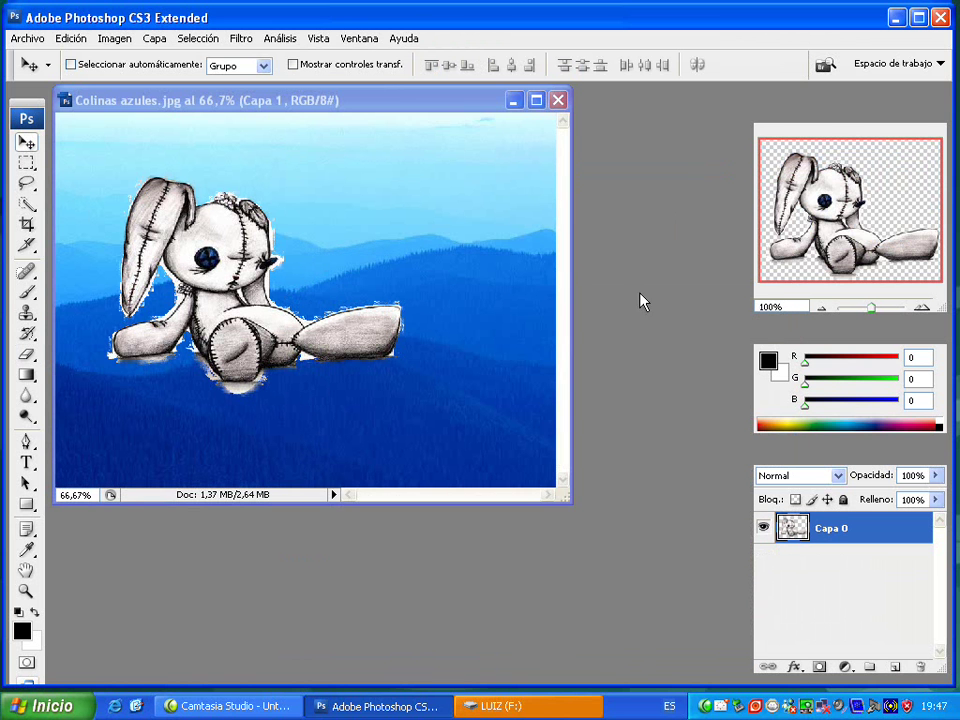
click(456, 100)
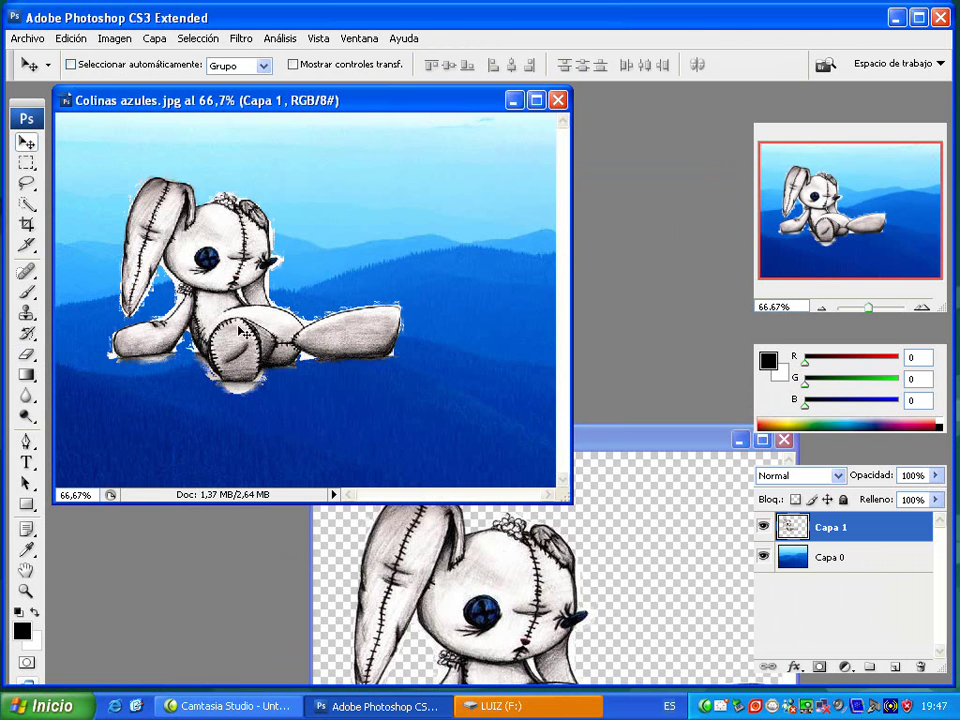
Step: Position the rabbit layer toward the centre of the blue hills
mouse_move(183, 250)
mouse_down()
mouse_move(260, 313)
mouse_move(236, 315)
mouse_up()
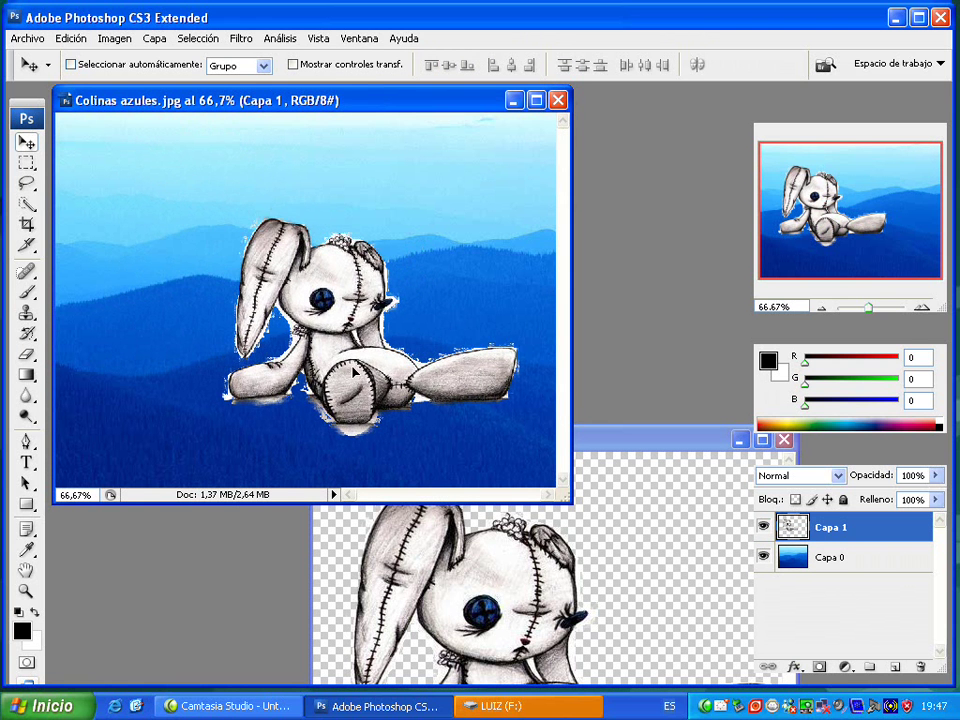
drag(236, 315, 348, 375)
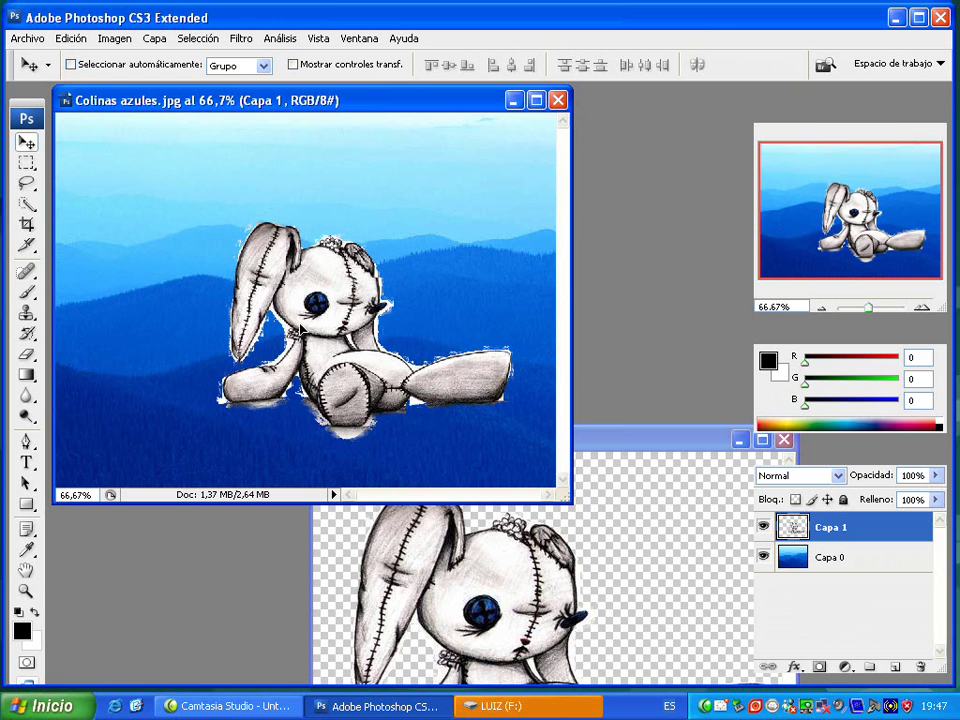
drag(230, 250, 211, 245)
drag(285, 328, 270, 312)
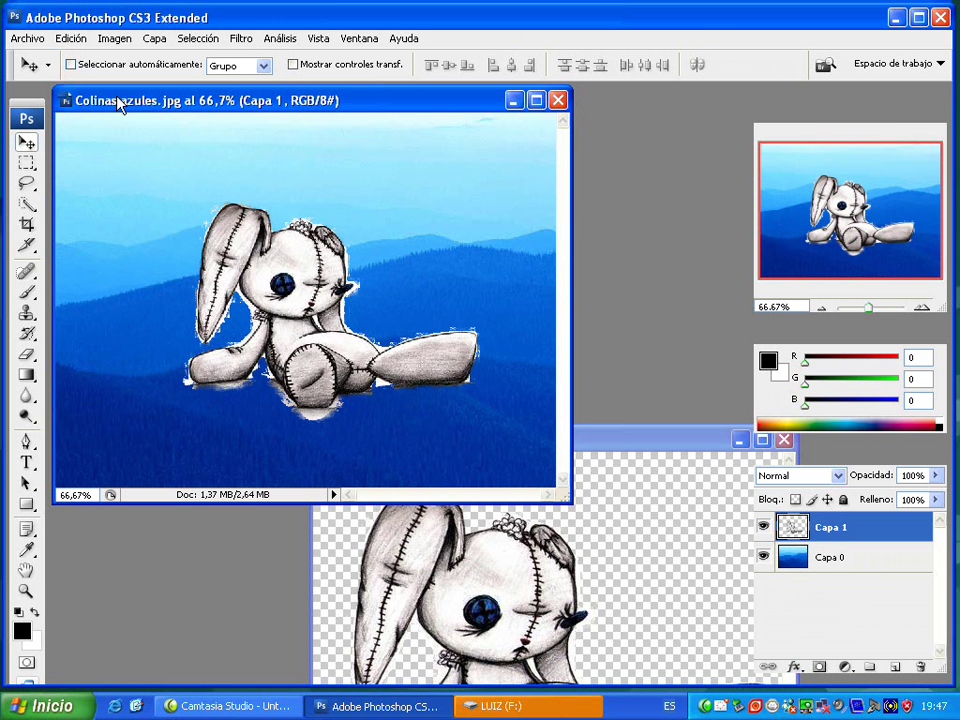
click(78, 42)
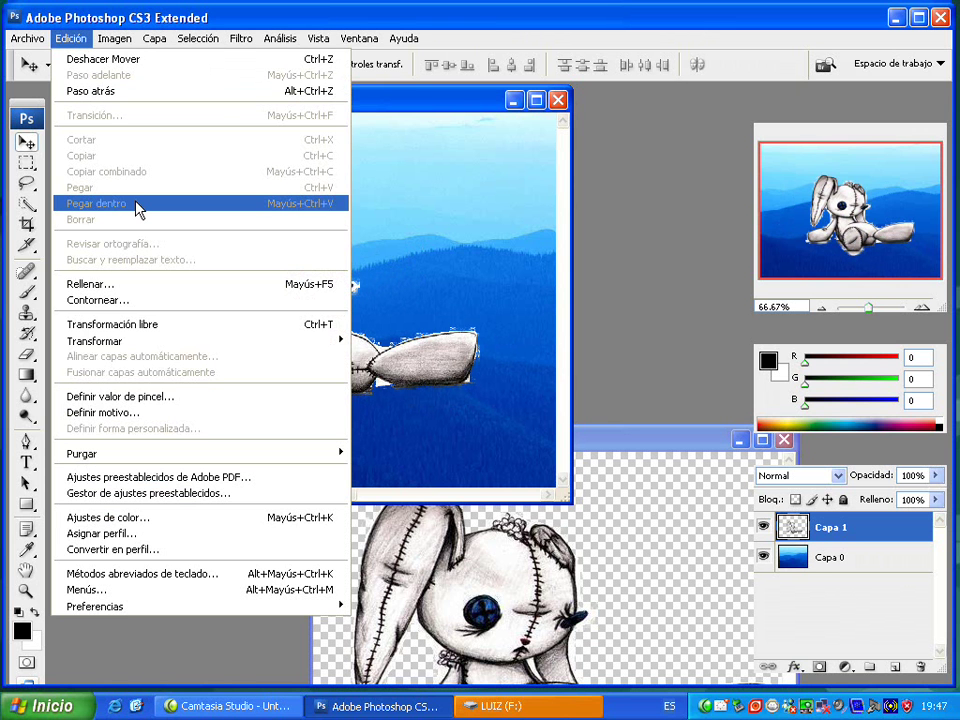
Step: Free-transform the rabbit down to about 25.7% by 31.7% and place it above the middle ridge
click(165, 327)
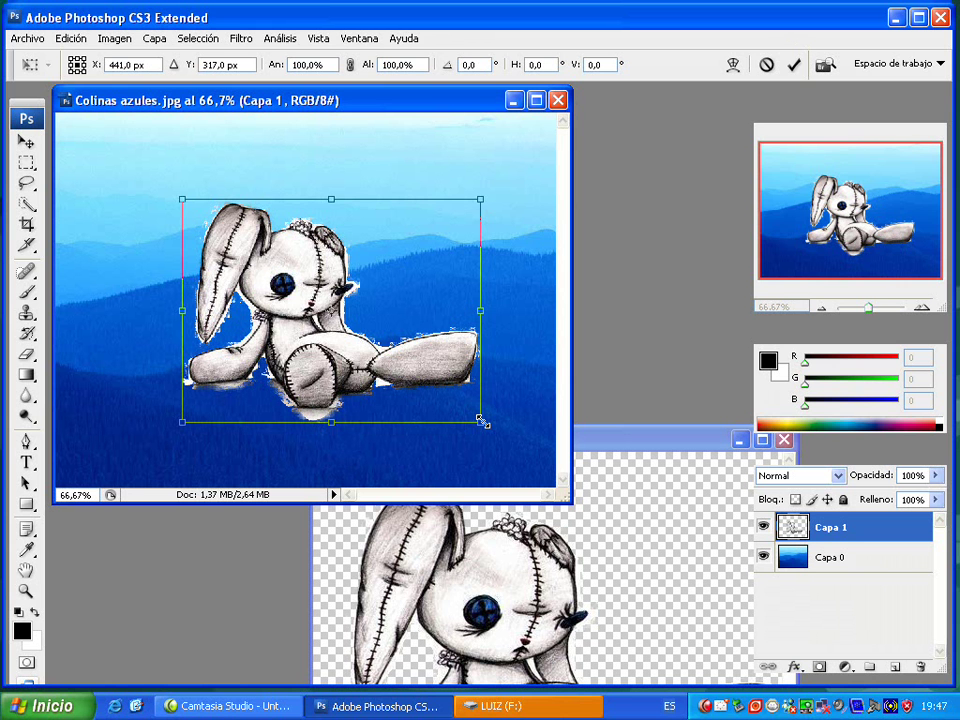
mouse_move(481, 421)
mouse_down()
mouse_move(289, 369)
mouse_move(296, 358)
mouse_move(390, 339)
mouse_move(376, 302)
mouse_move(381, 281)
mouse_move(304, 297)
mouse_move(259, 266)
mouse_up()
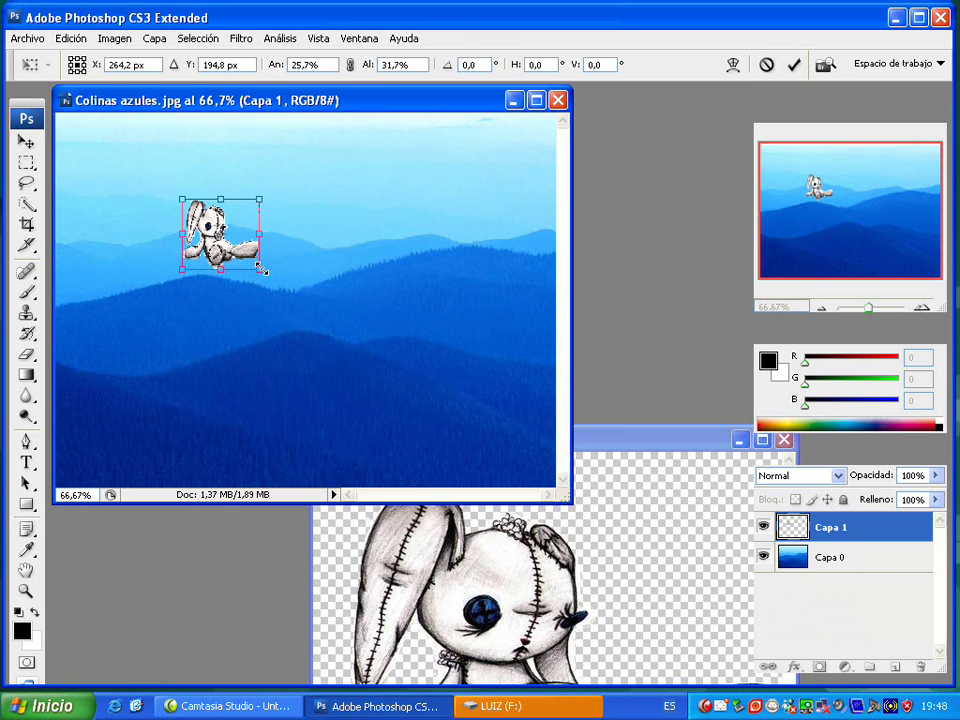
click(27, 140)
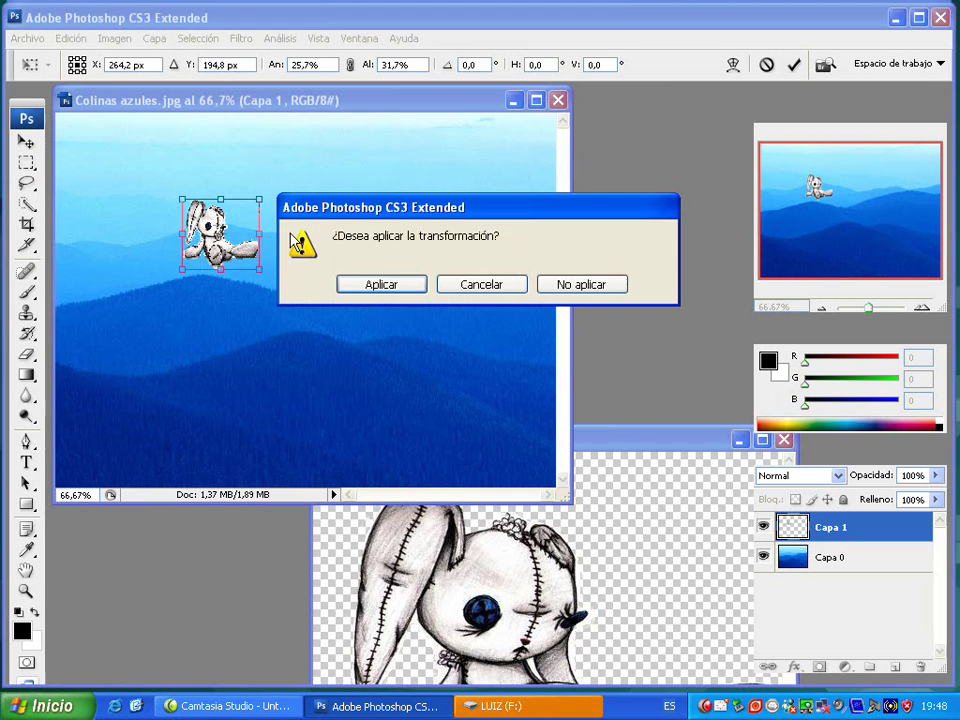
click(386, 283)
drag(236, 256, 288, 282)
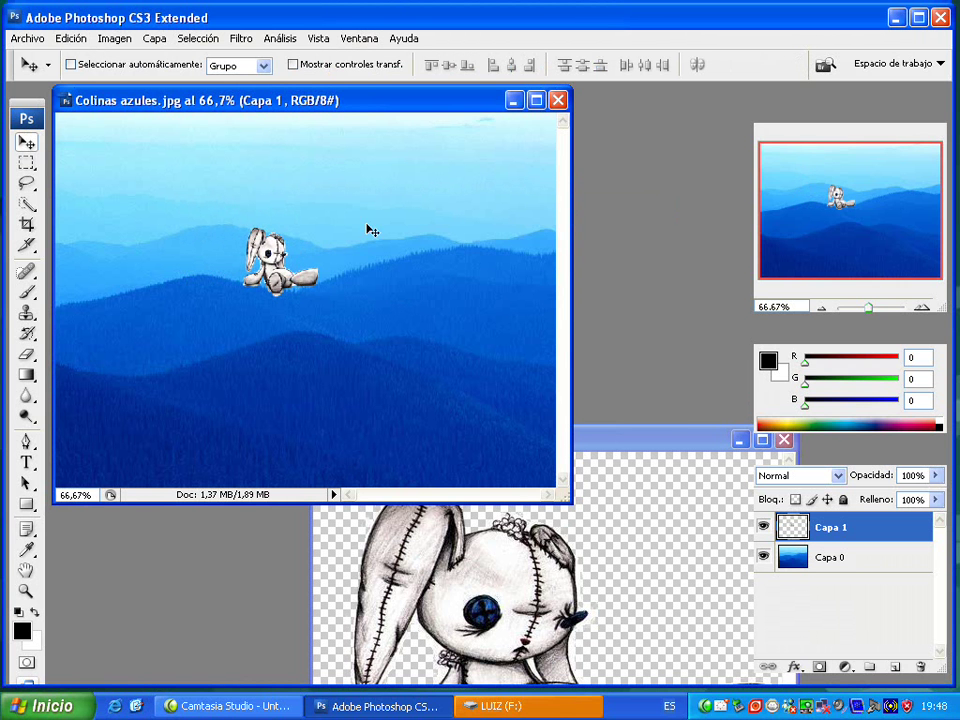
Step: Minimize and restore the Colinas azules composite window, then open Guardar como
double_click(440, 105)
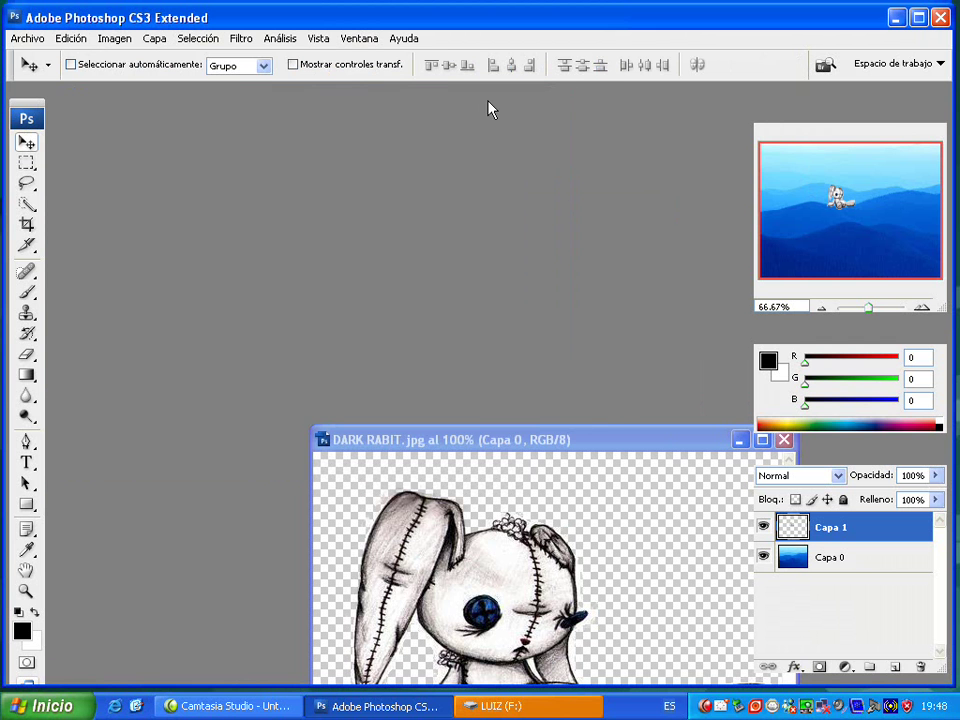
double_click(489, 109)
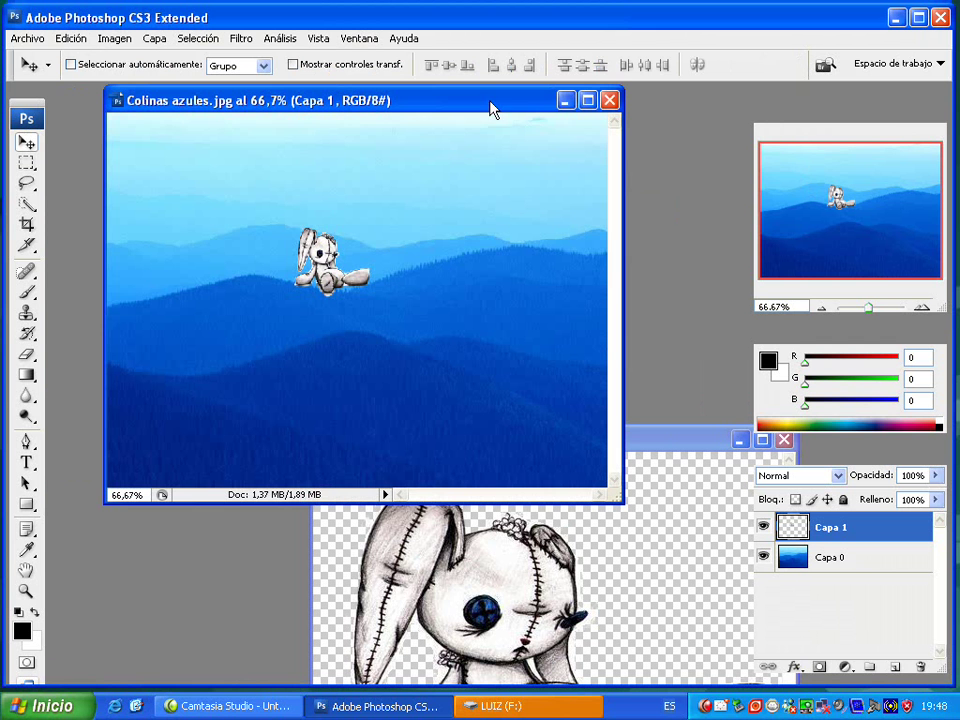
click(27, 40)
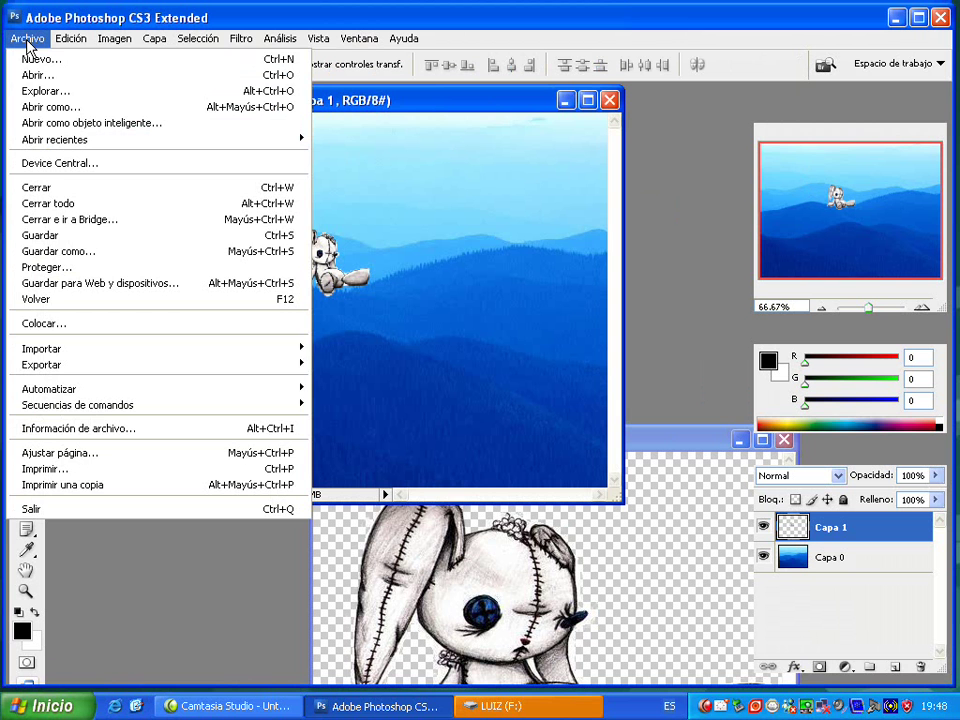
click(68, 253)
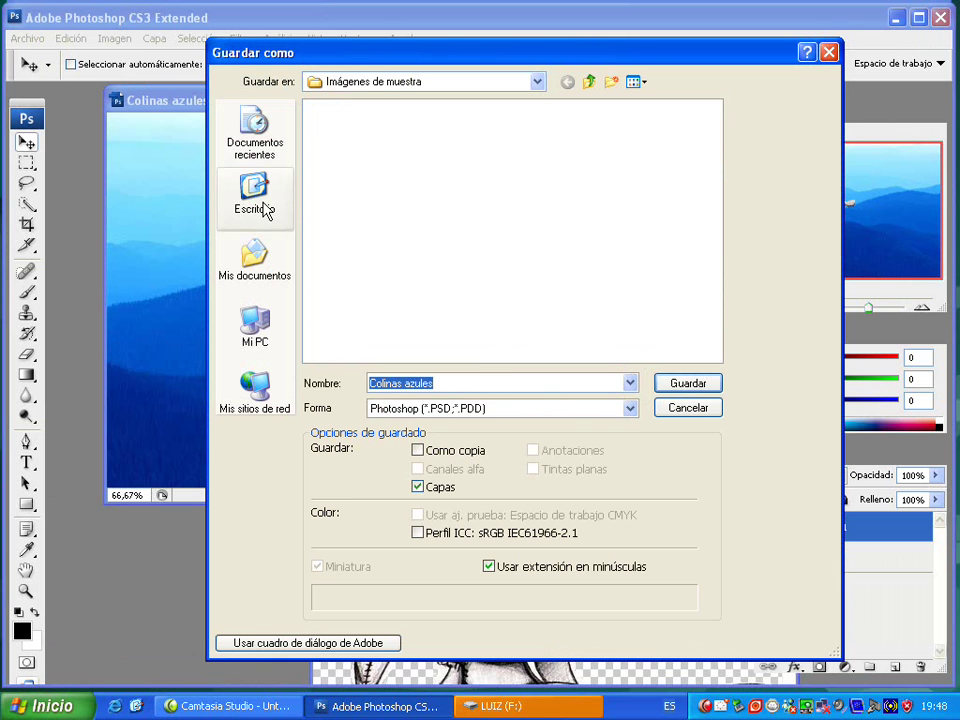
Step: Save the composite to the Escritorio as fotomontaje in JPEG format
click(262, 206)
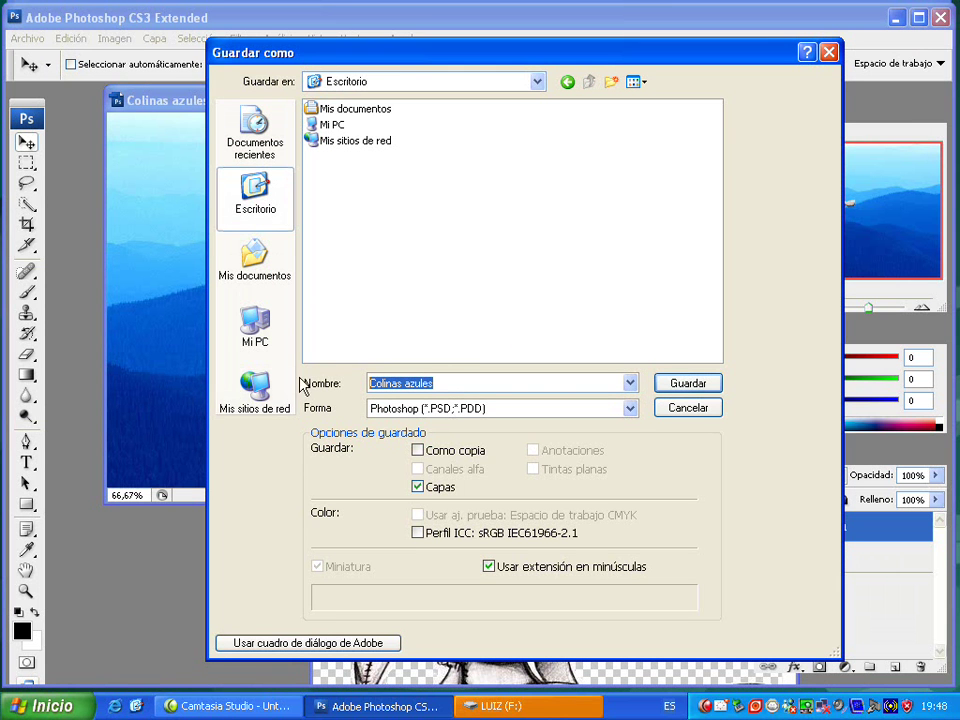
text(fotomontaje)
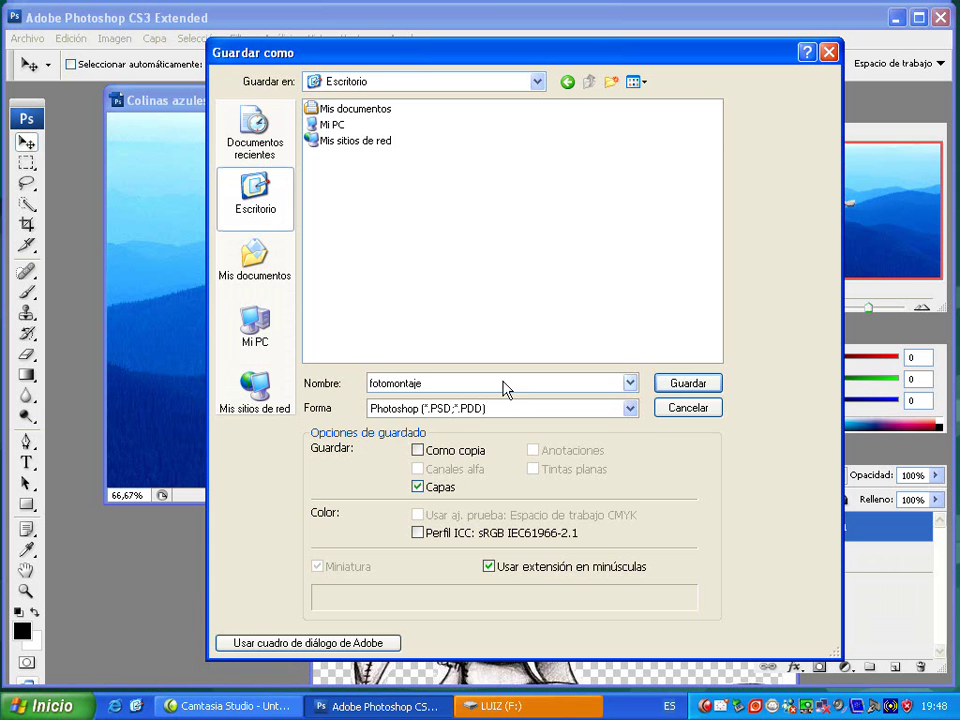
click(630, 408)
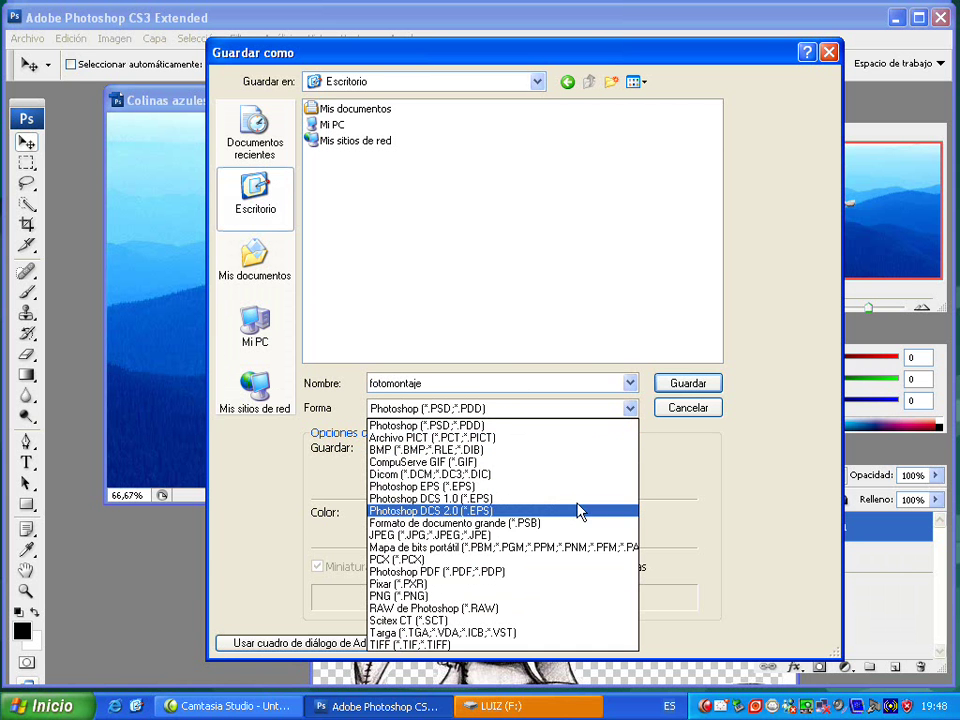
click(527, 536)
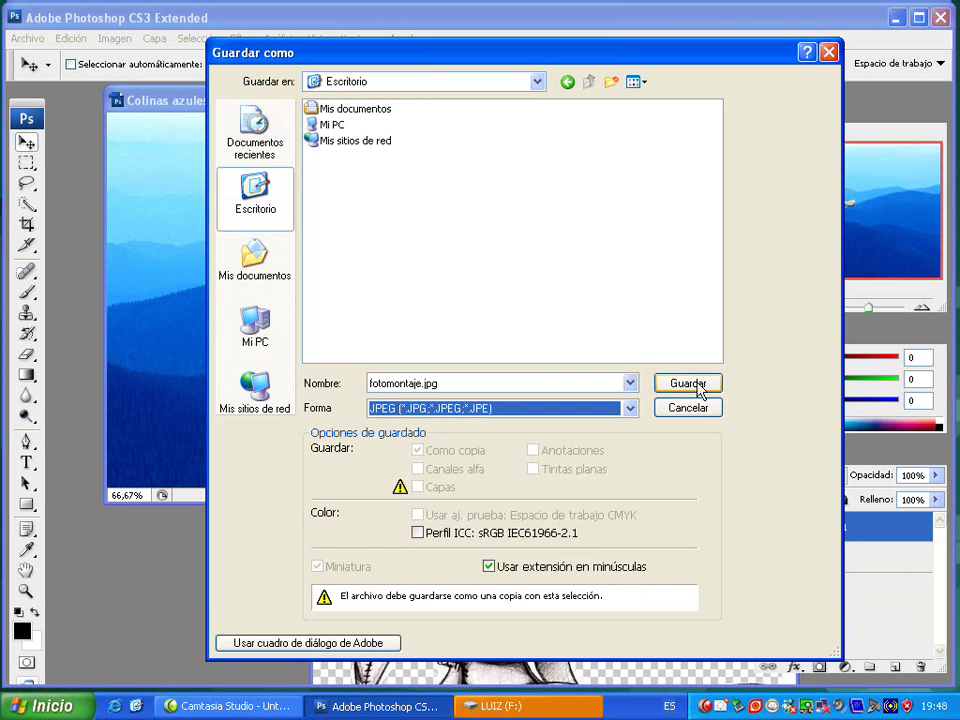
click(699, 389)
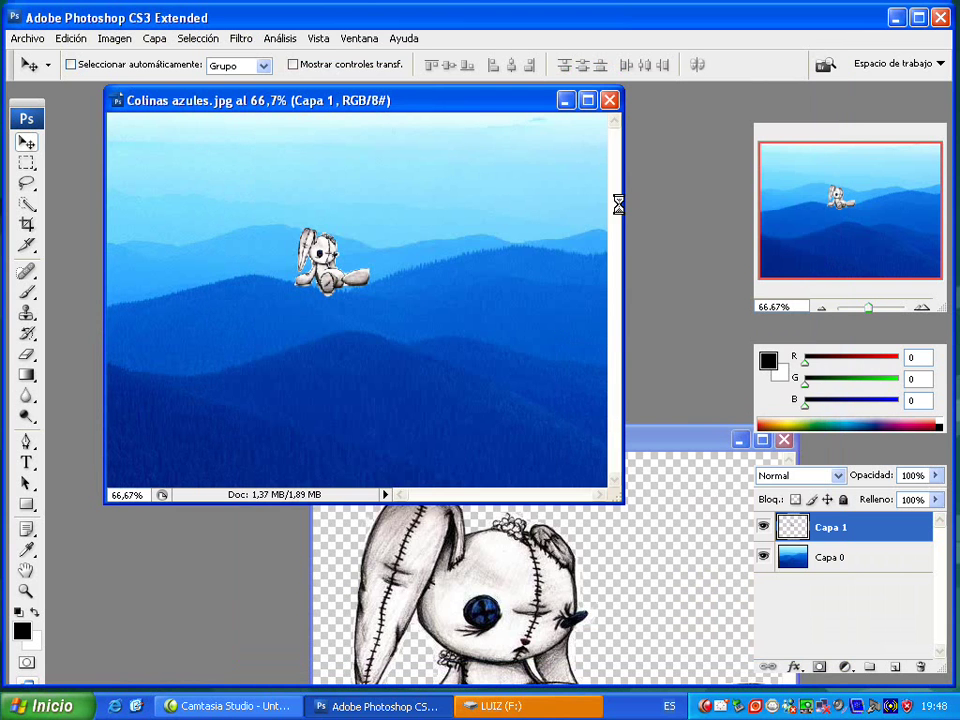
Step: Accept the JPEG options, minimize Photoshop and close the LUIZ (F:) drive window
click(604, 180)
click(896, 18)
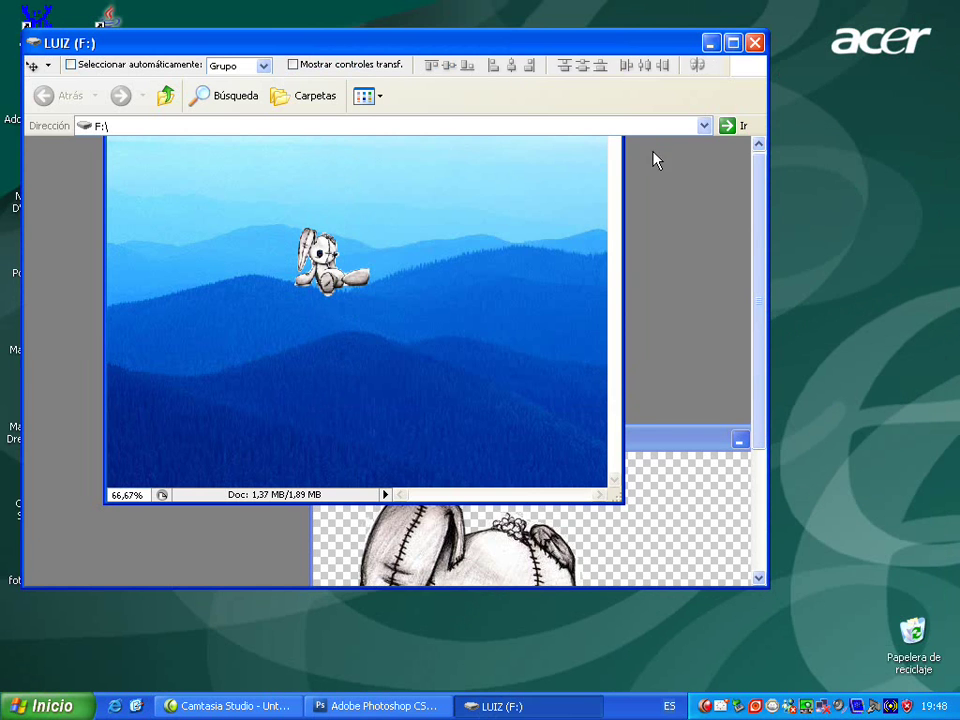
click(711, 43)
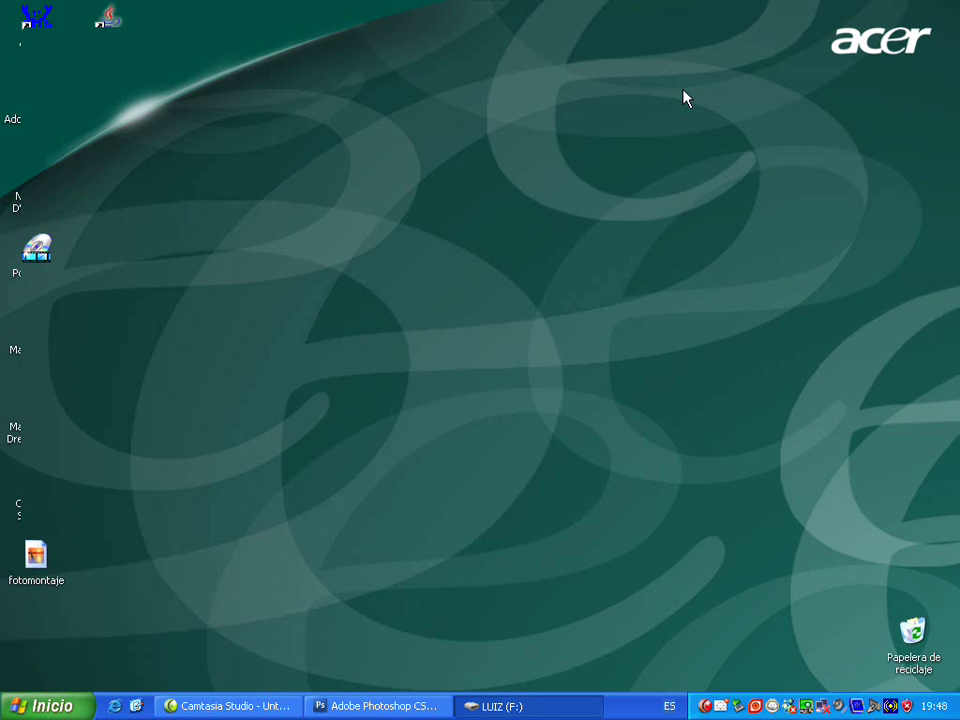
Step: Preview fotomontaje from the desktop in the picture viewer, then close the viewer
double_click(33, 553)
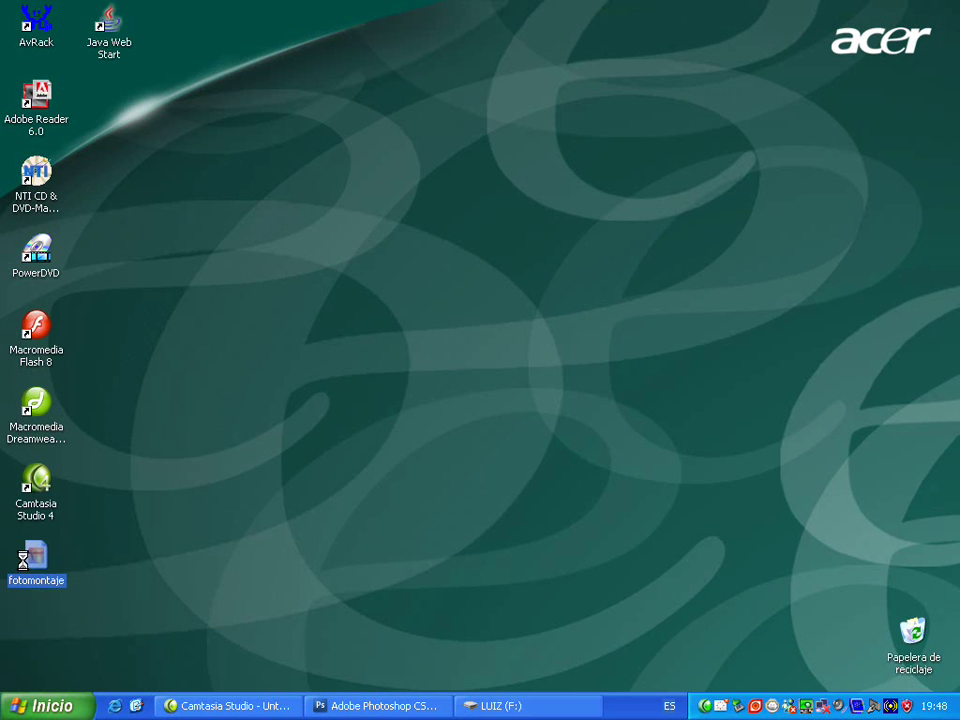
right_click(22, 560)
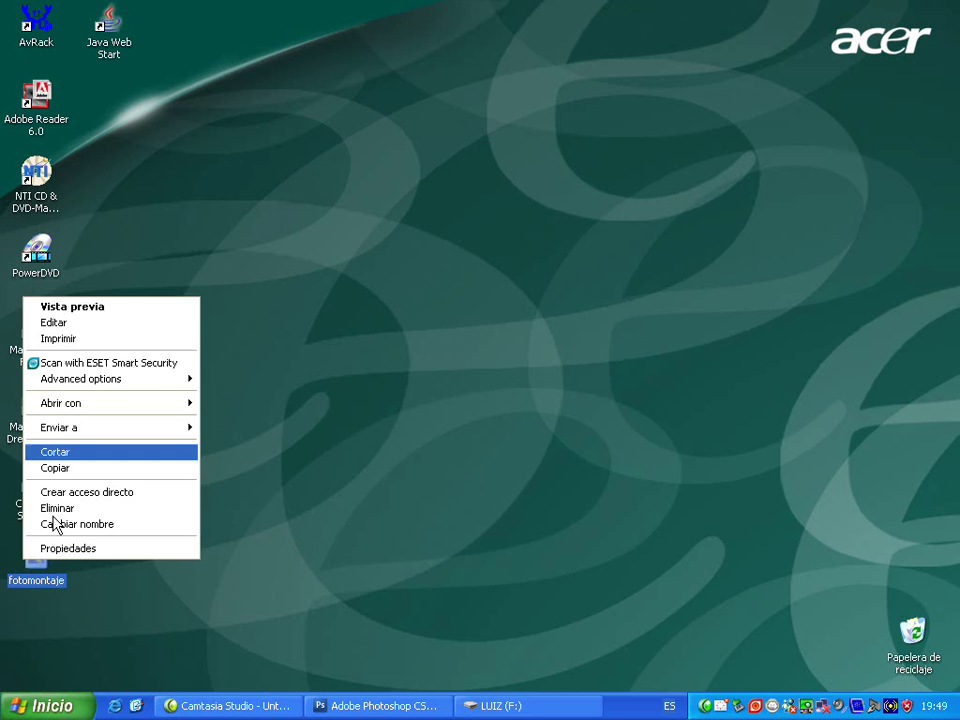
click(108, 312)
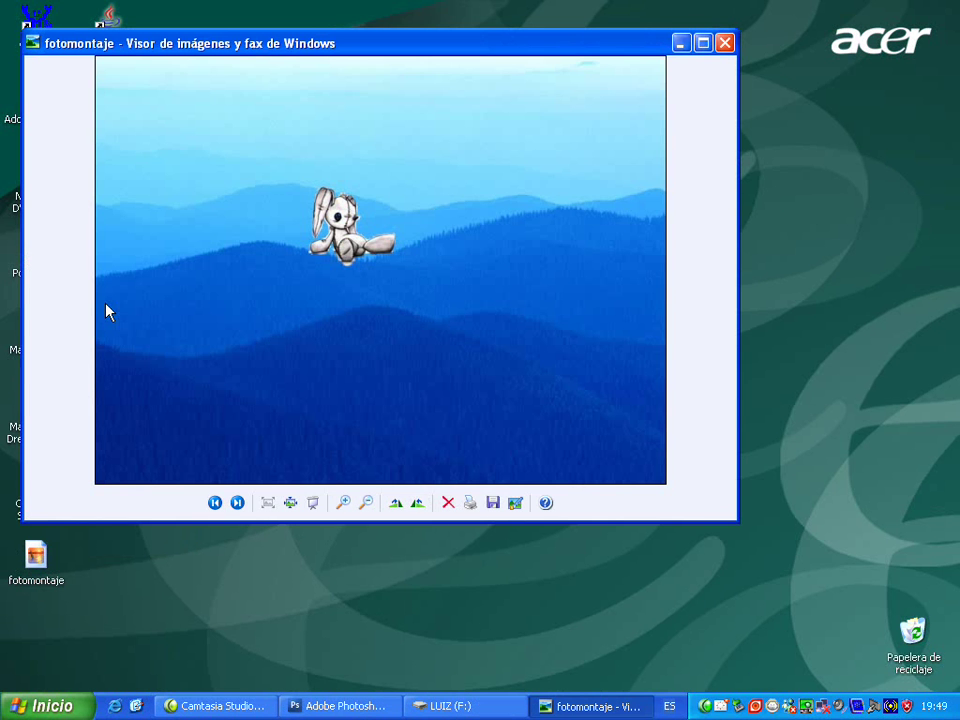
click(726, 43)
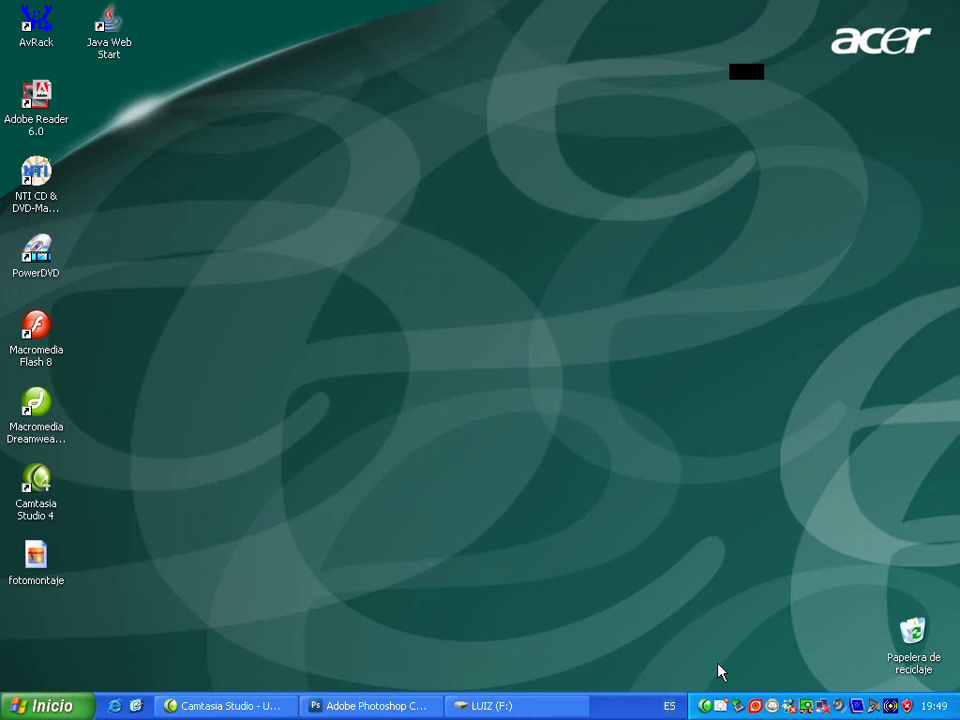
click(705, 705)
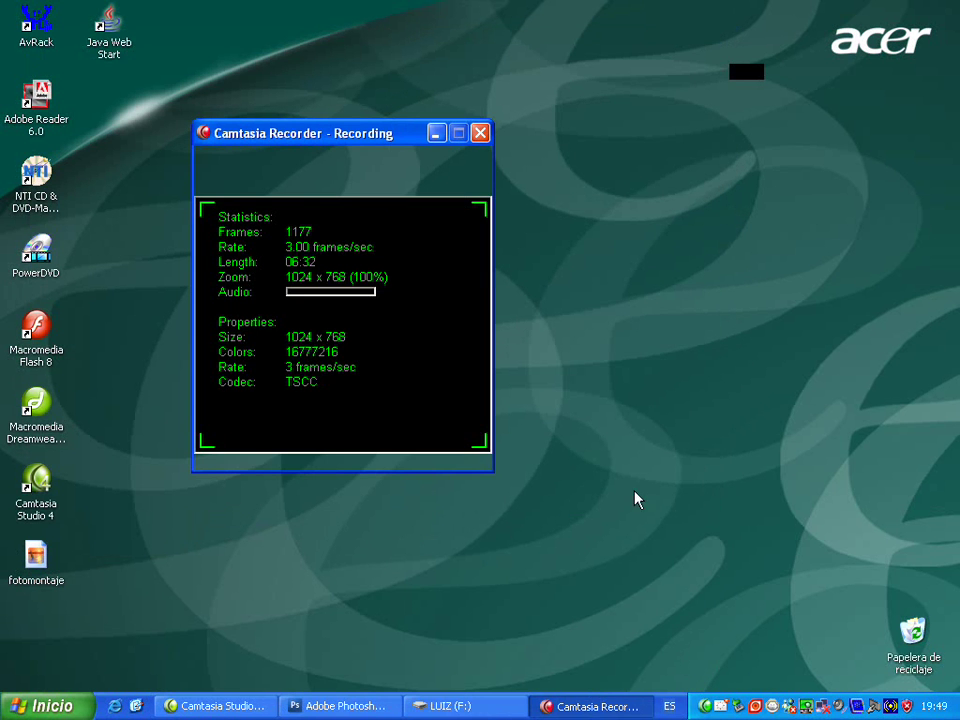